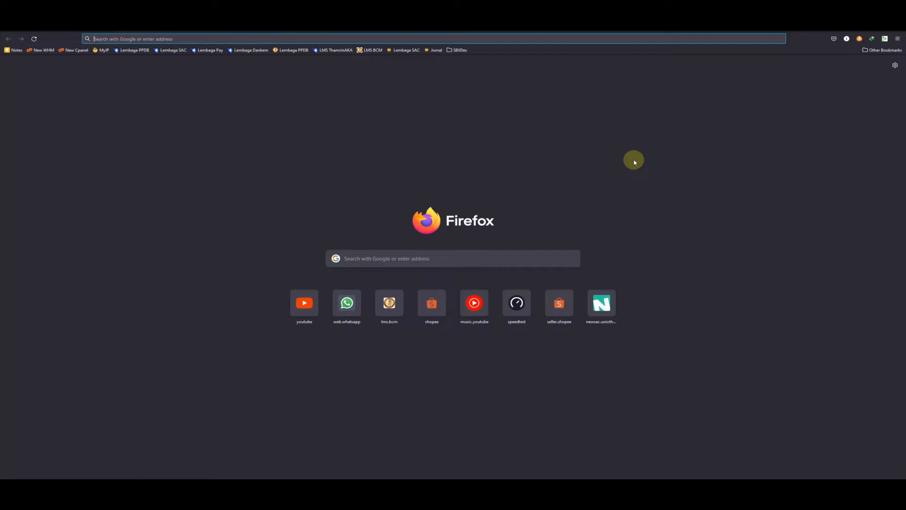
pyautogui.write('https')
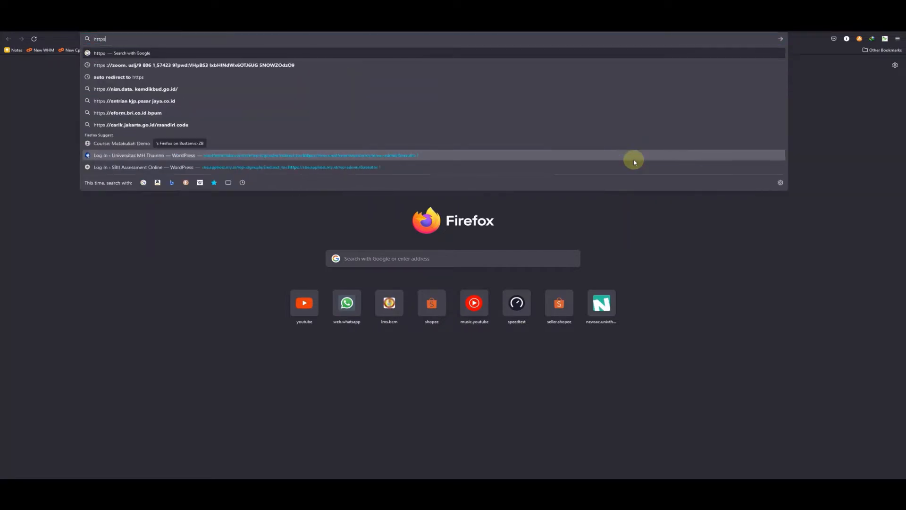
pyautogui.write('://')
pyautogui.write('lms/ap')
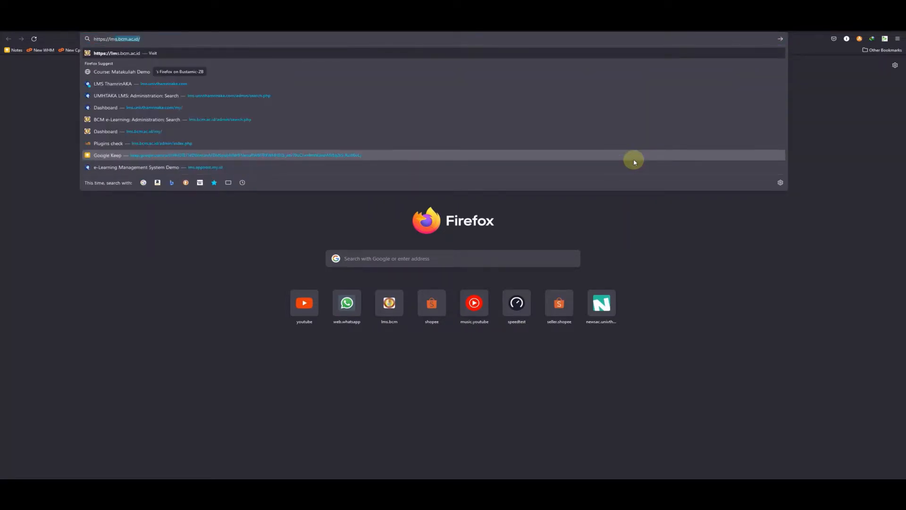
pyautogui.press('BackSpace')
pyautogui.press('BackSpace')
pyautogui.press('BackSpace')
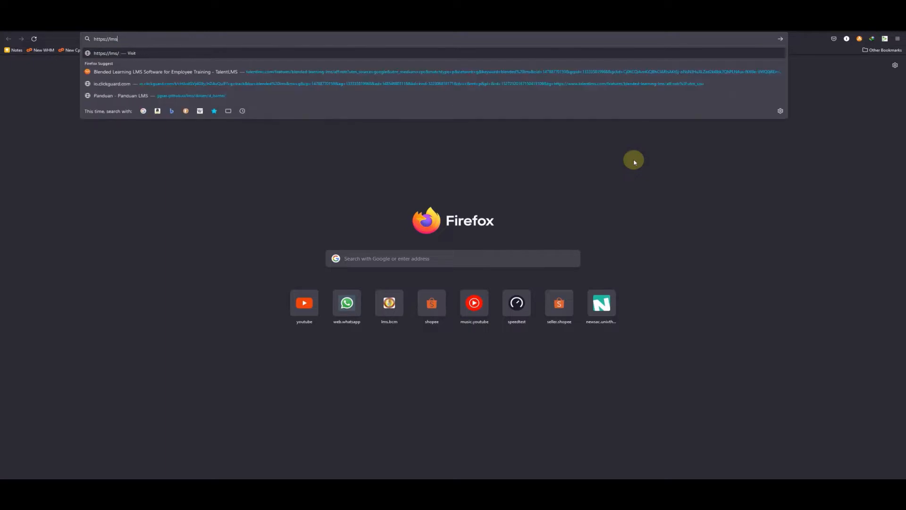
pyautogui.write('.app')
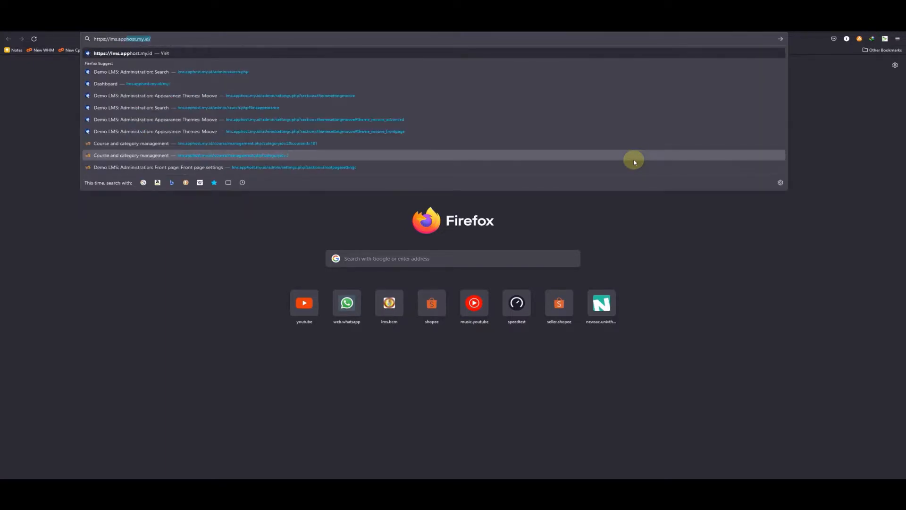
pyautogui.write('host.my.id')
pyautogui.press('Return')
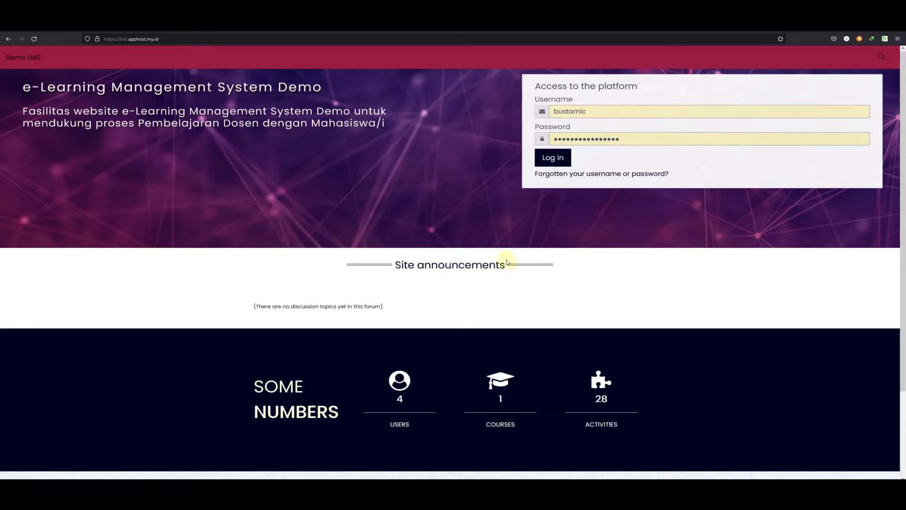
# Log in to the demo LMS with the username dosen and the prefilled password, declining to save the login
pyautogui.scroll(-3, 443, 312)
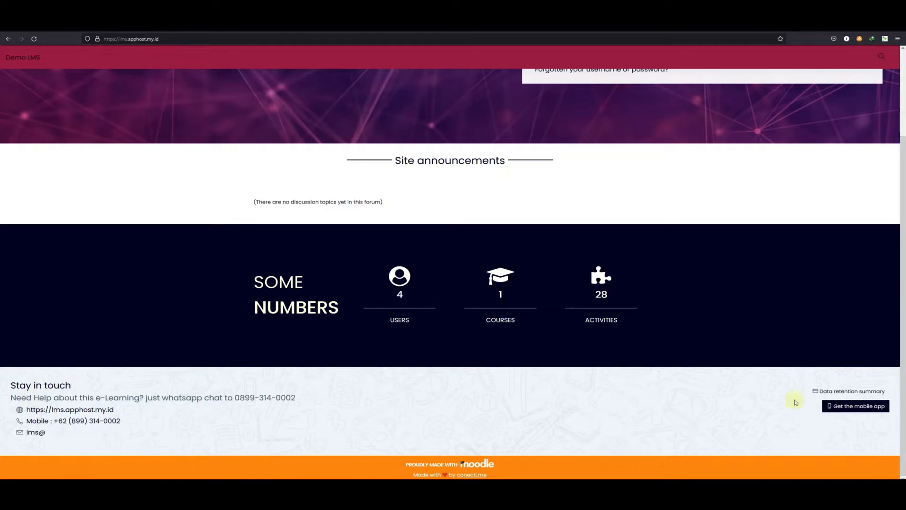
pyautogui.scroll(3, 699, 410)
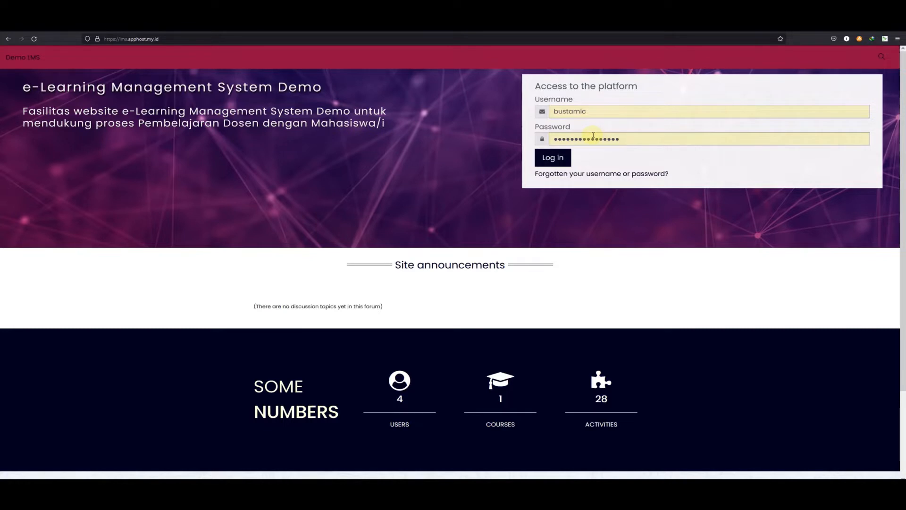
pyautogui.moveTo(596, 111); pyautogui.dragTo(523, 106)
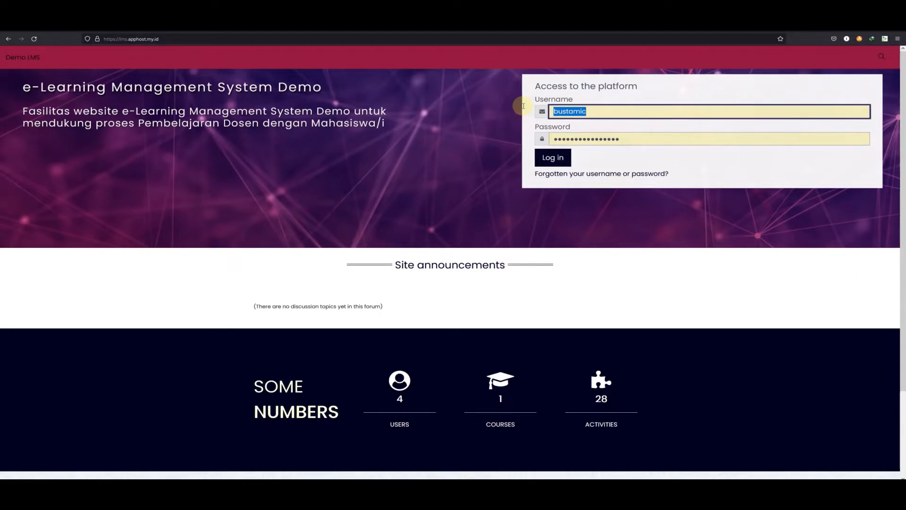
pyautogui.write('dosen')
pyautogui.press('Return')
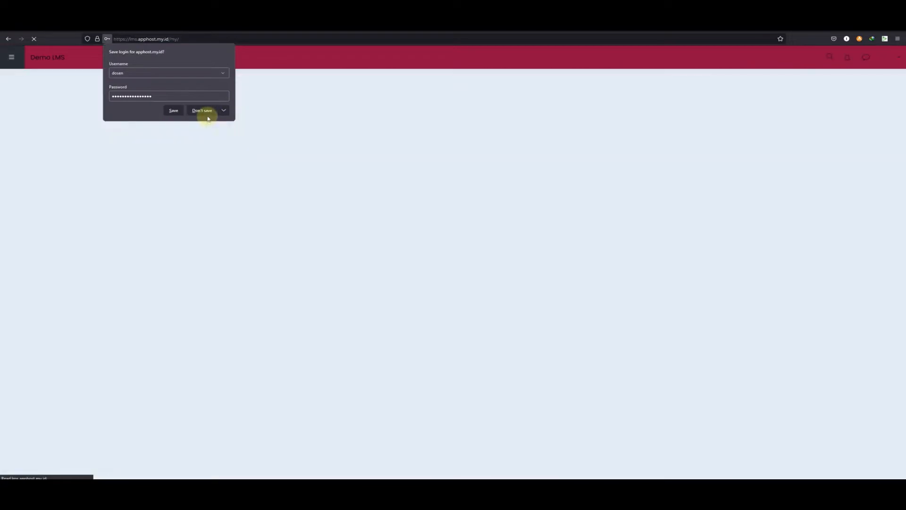
pyautogui.click(208, 111)
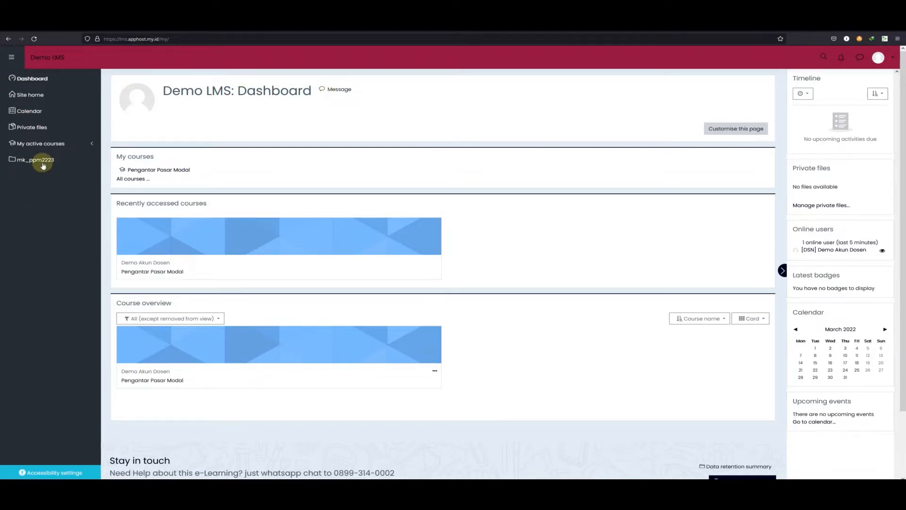
# Visit the Site home, Calendar and Private files pages from the navigation drawer
pyautogui.click(72, 81)
pyautogui.click(39, 98)
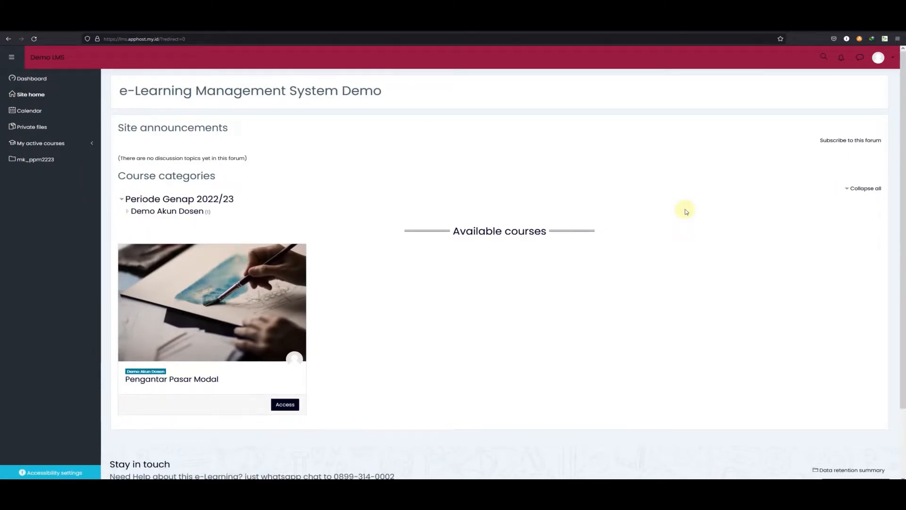
pyautogui.click(44, 112)
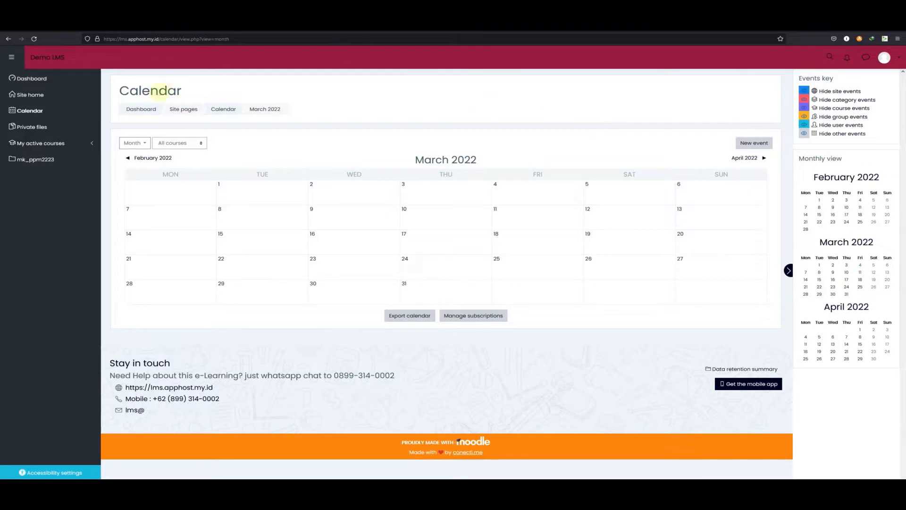
pyautogui.click(46, 134)
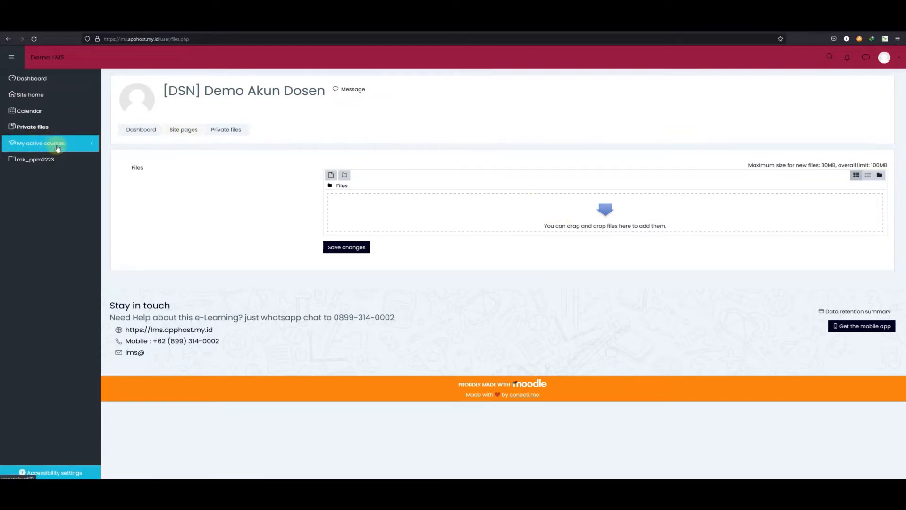
# Open the Periode Genap 2022/23 course category and its Demo Akun Dosen subcategory
pyautogui.click(72, 146)
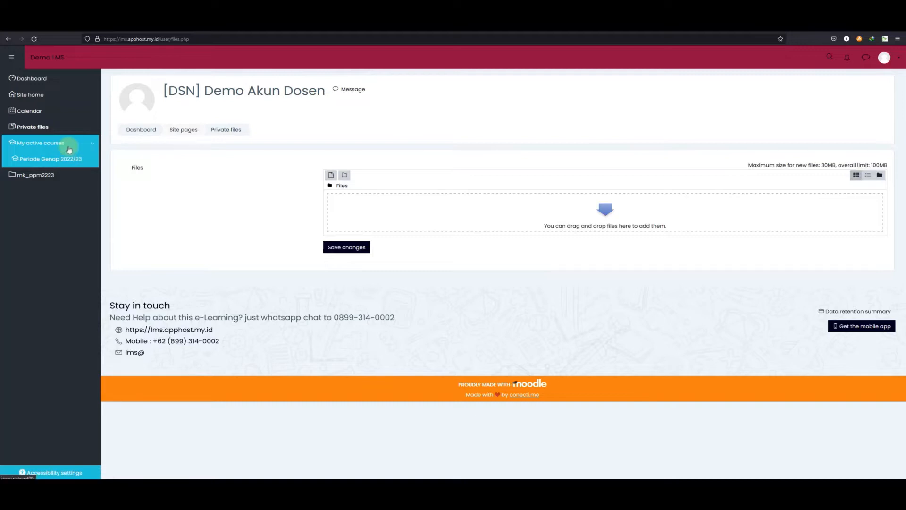
pyautogui.click(38, 160)
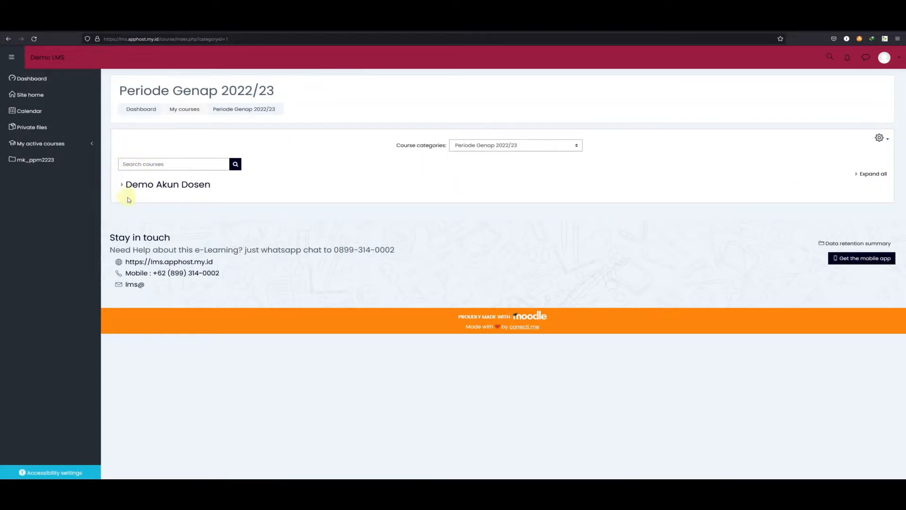
pyautogui.click(190, 188)
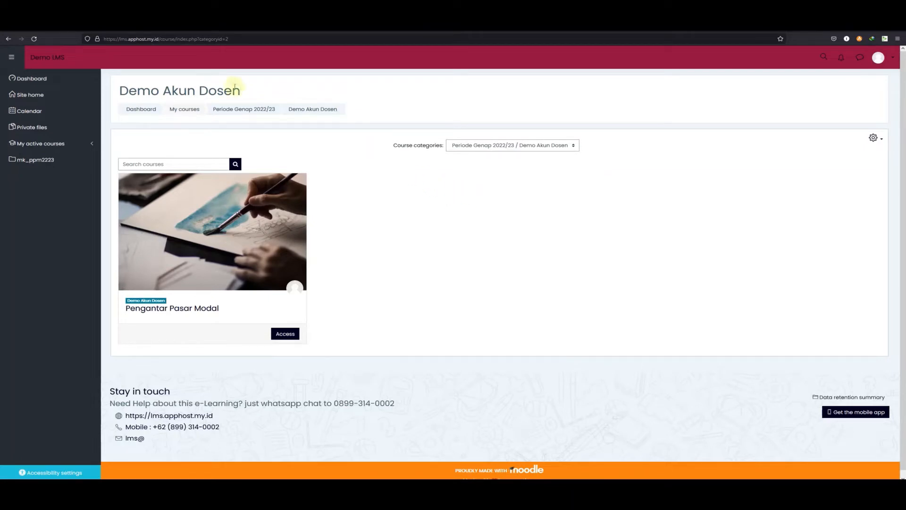
# Return to the Dashboard and look through its course overview and sidebar blocks
pyautogui.click(56, 77)
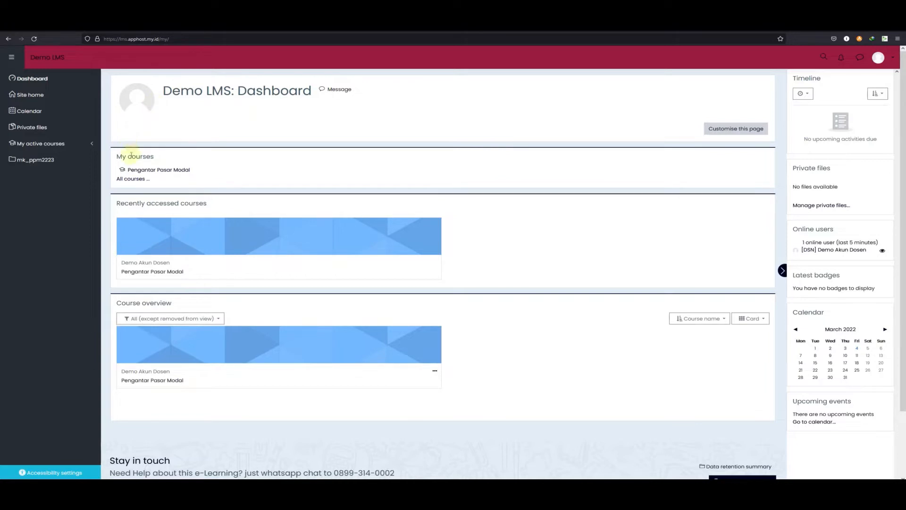
pyautogui.click(165, 170)
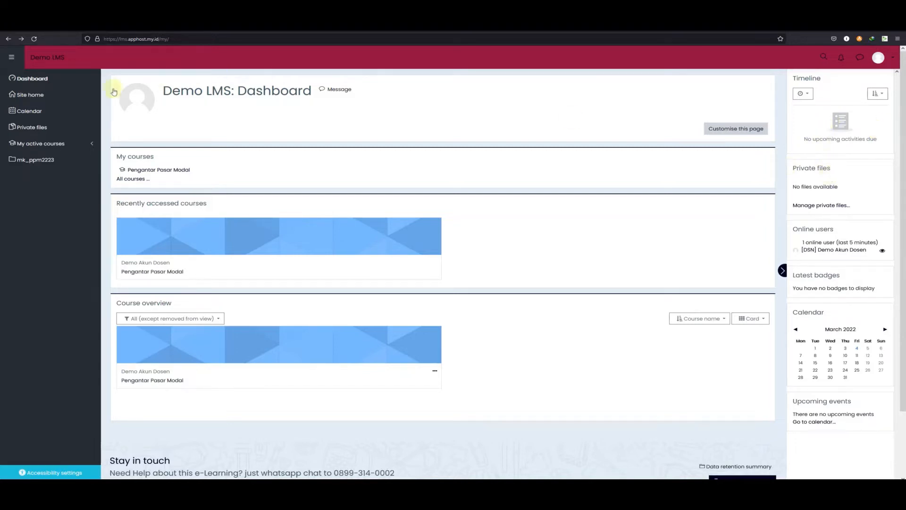
pyautogui.click(30, 126)
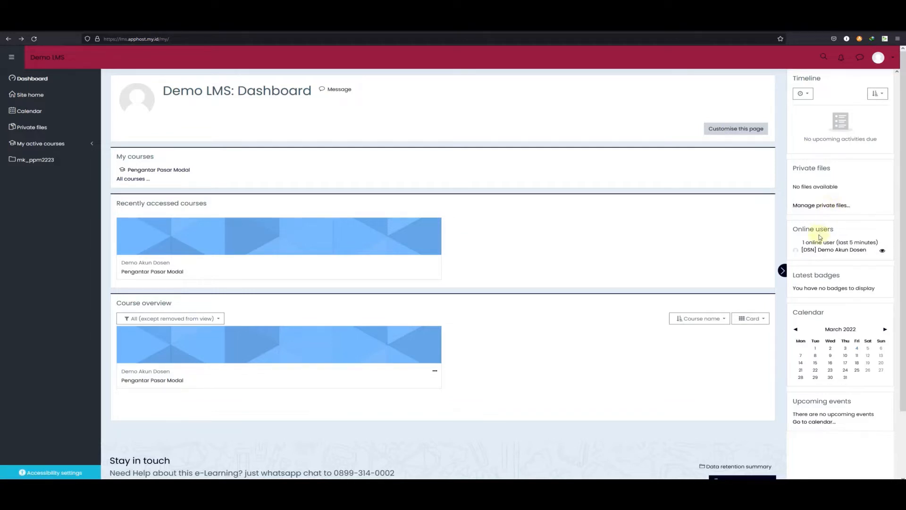
pyautogui.scroll(-3, 820, 237)
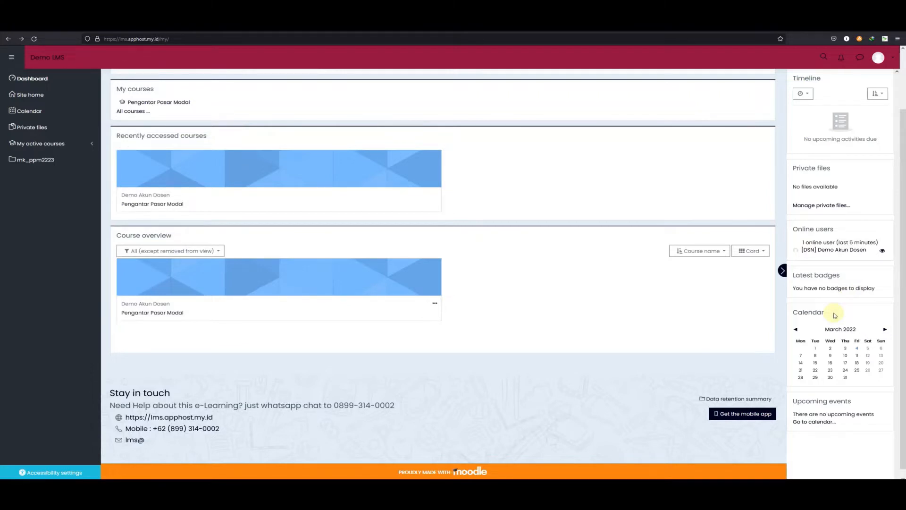
pyautogui.scroll(-1, 836, 330)
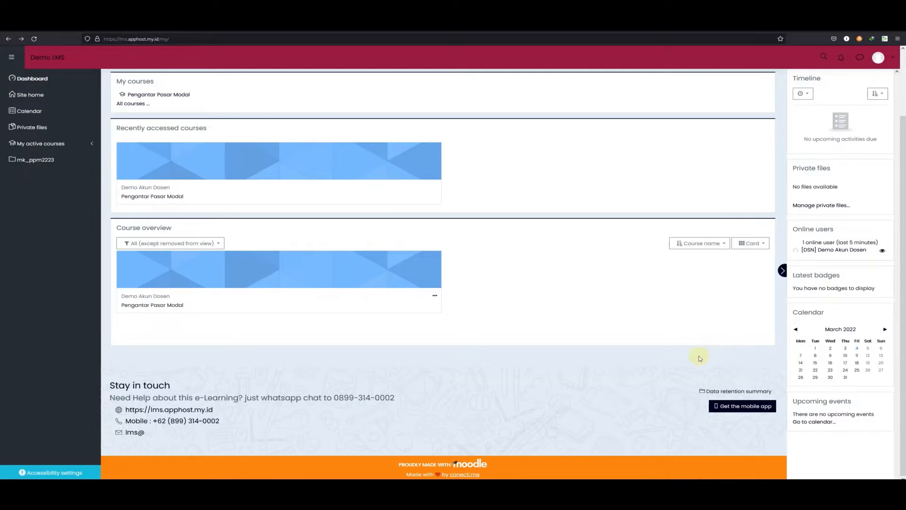
pyautogui.scroll(2, 699, 358)
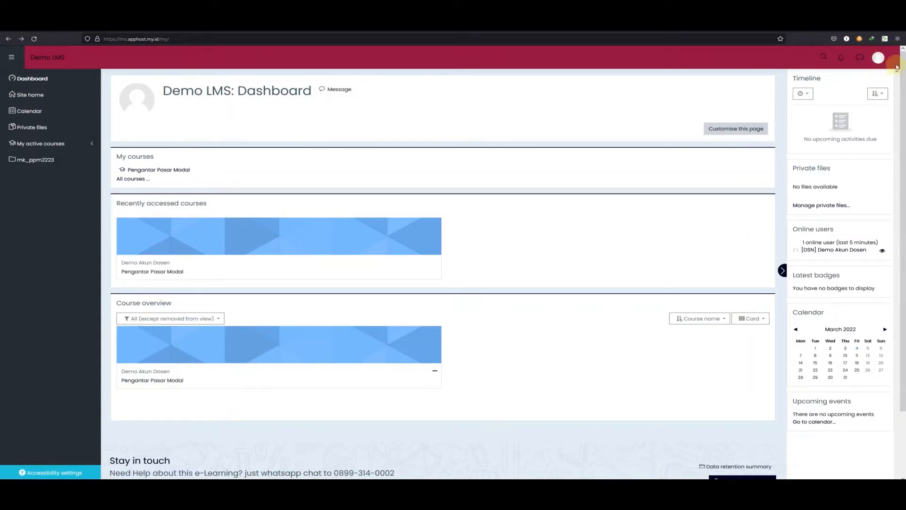
# Open the site search bar, the notifications list and the messaging drawer from the header
pyautogui.click(824, 59)
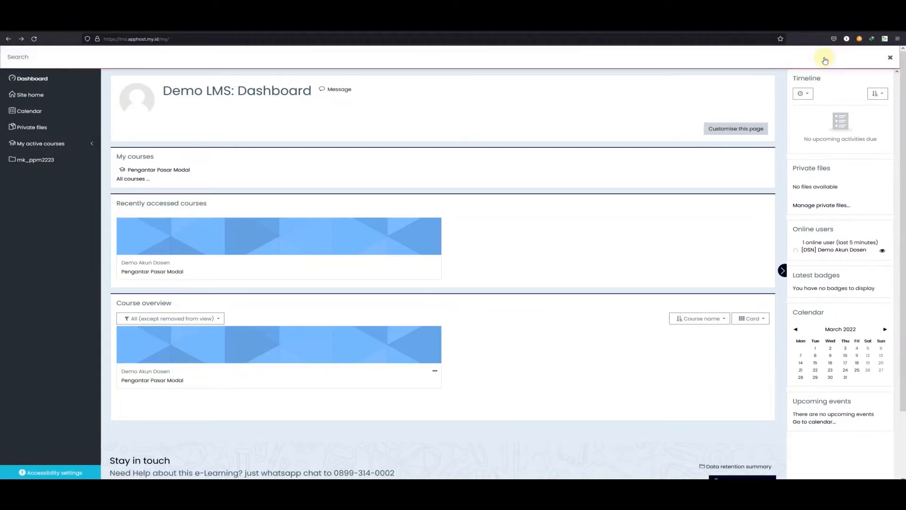
pyautogui.click(891, 58)
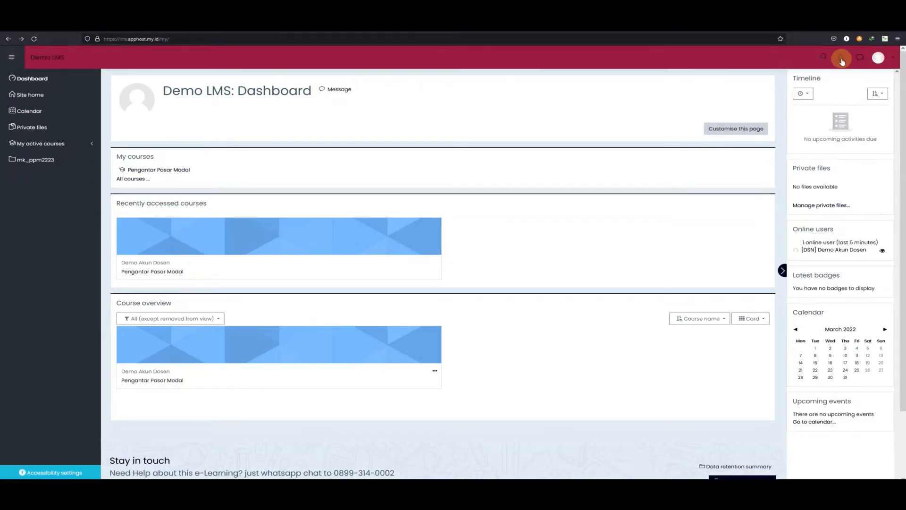
pyautogui.click(842, 59)
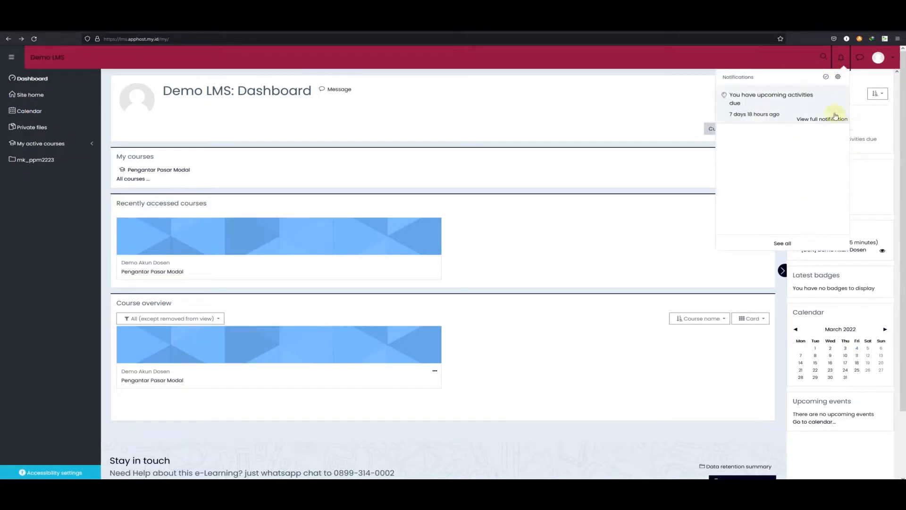
pyautogui.click(859, 58)
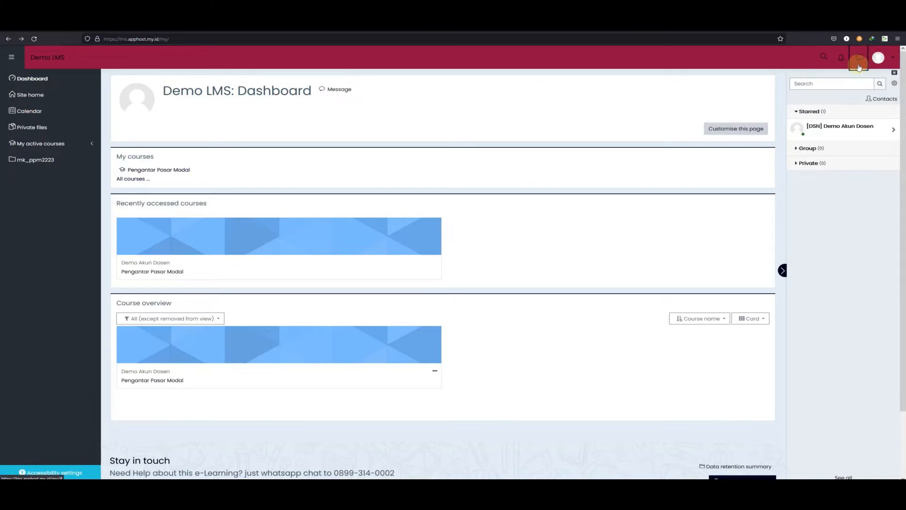
# Open the user profile and view its Details and Courses tabs and the profile settings menu
pyautogui.click(884, 61)
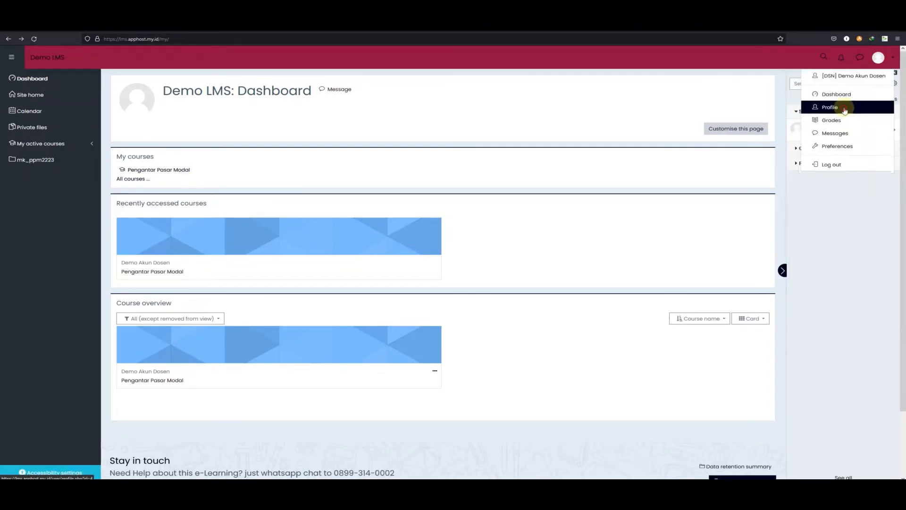
pyautogui.click(845, 109)
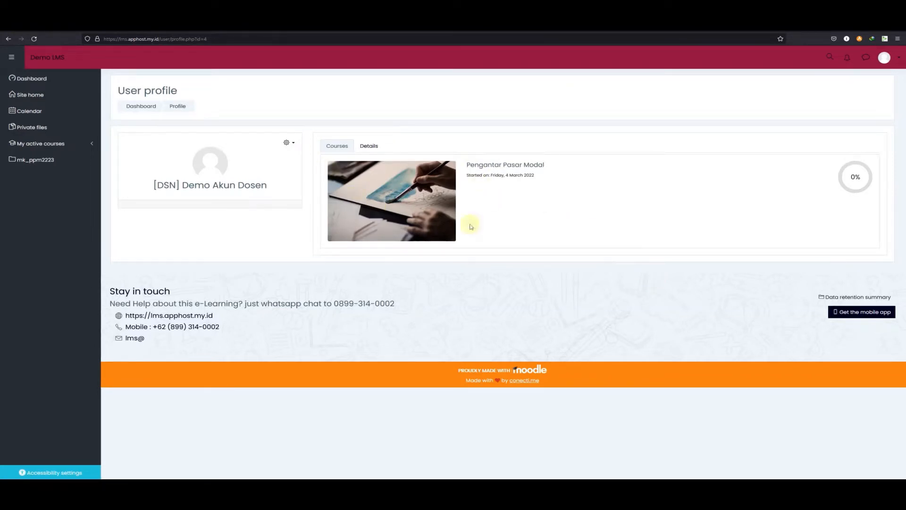
pyautogui.click(370, 145)
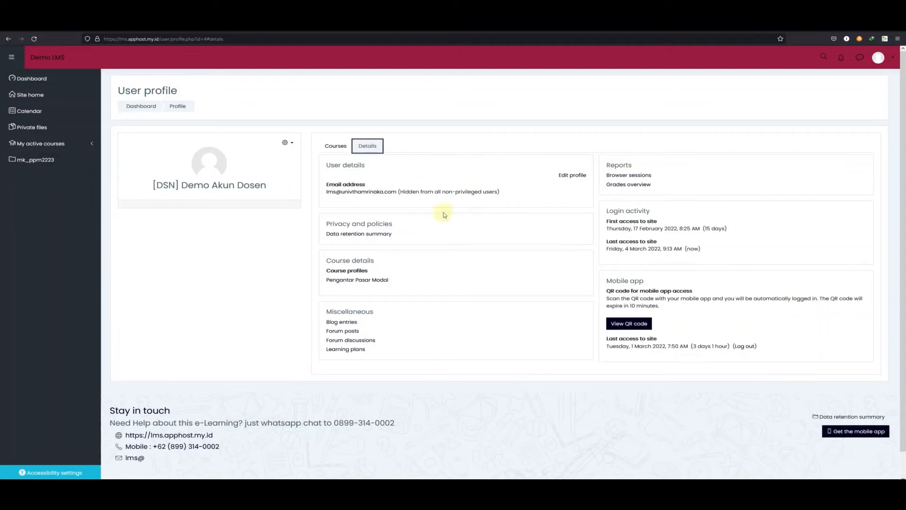
pyautogui.click(341, 149)
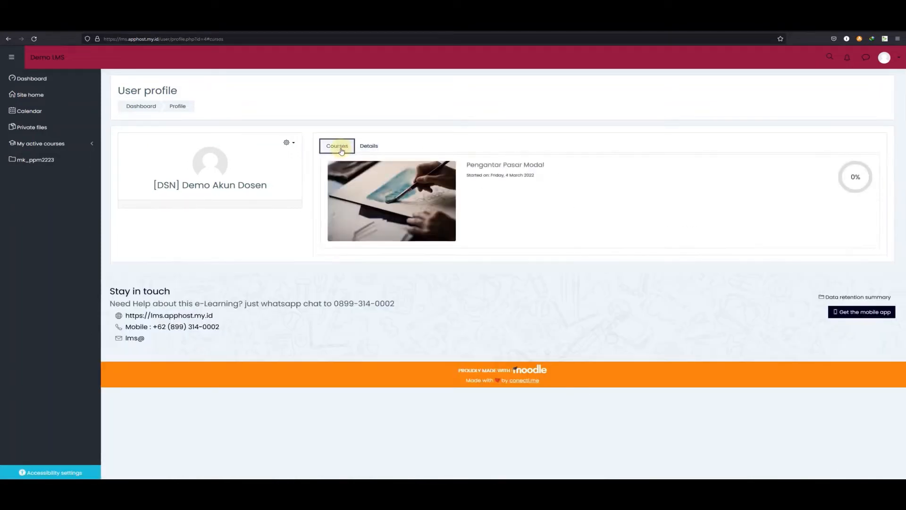
pyautogui.click(292, 146)
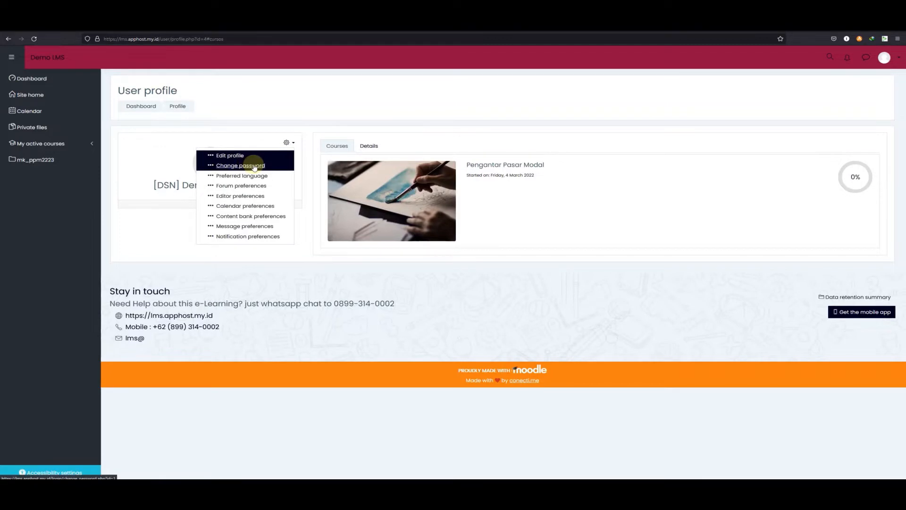
pyautogui.press('Escape')
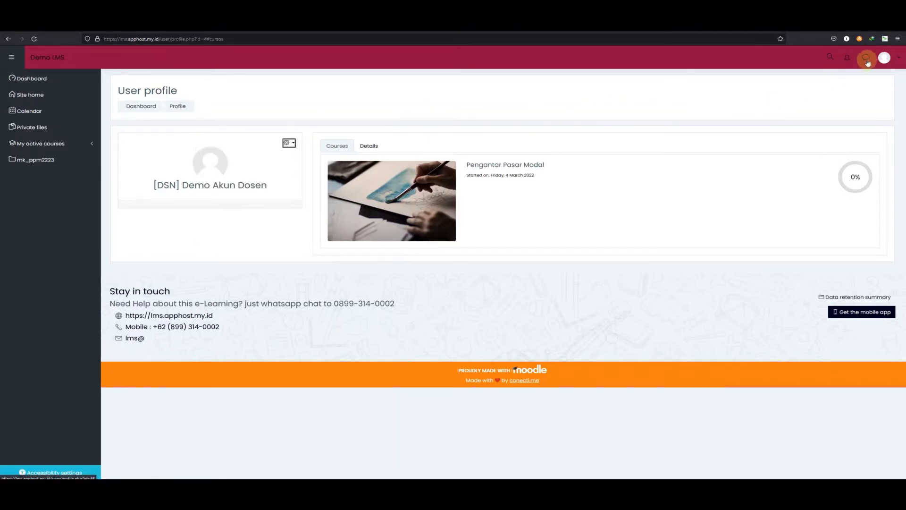
# Open the Grades overview and the Messages page from the user menu
pyautogui.click(889, 58)
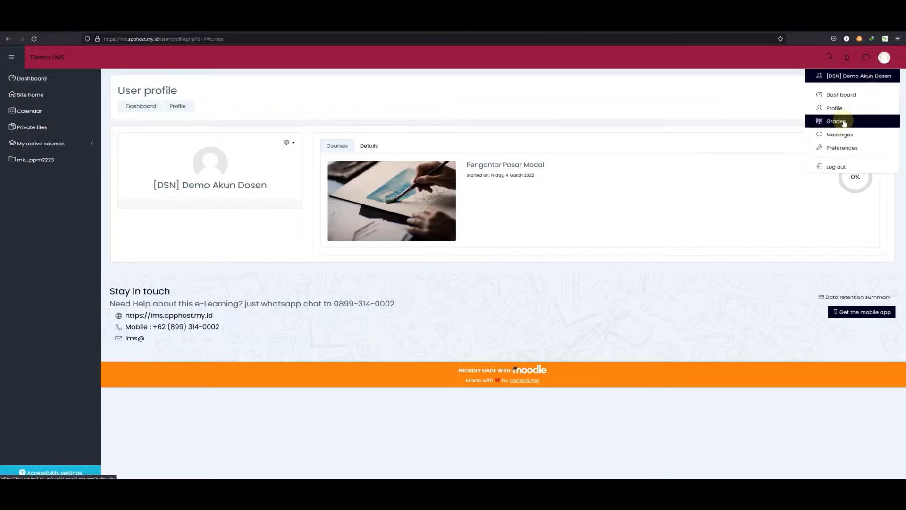
pyautogui.click(844, 123)
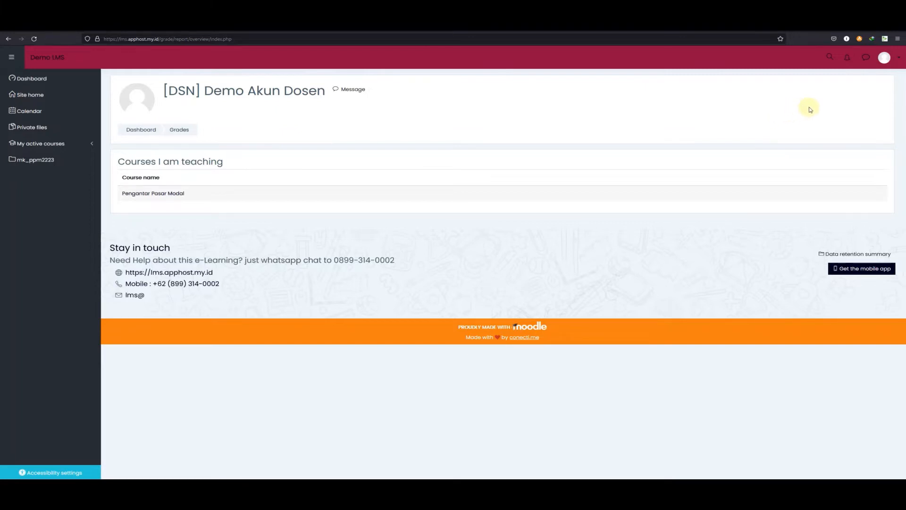
pyautogui.click(884, 57)
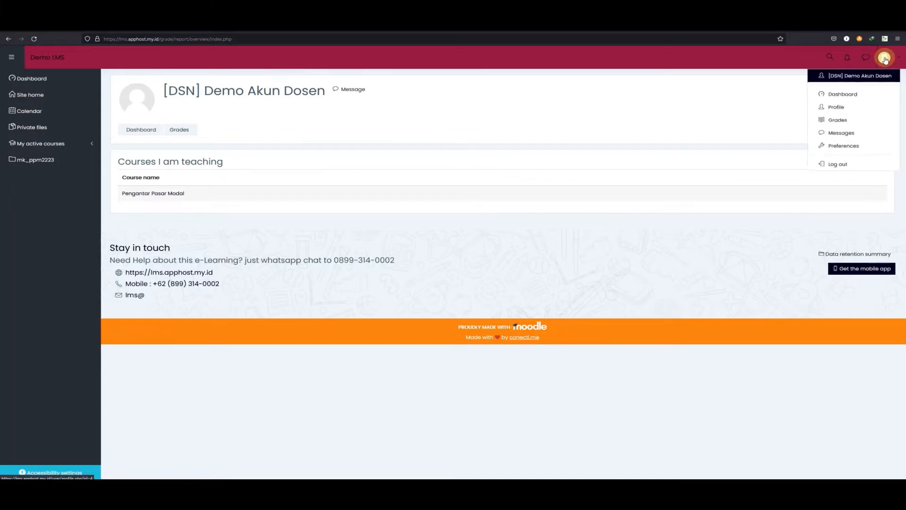
pyautogui.click(844, 136)
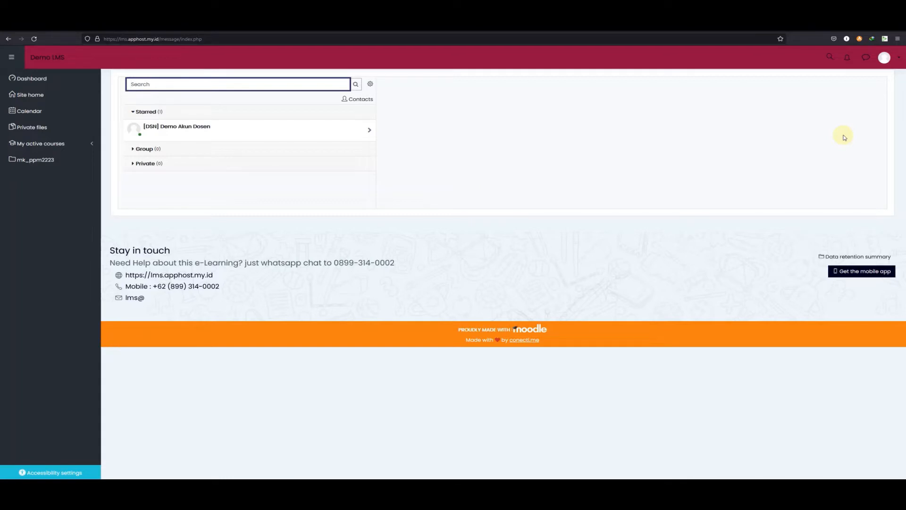
# Open the Preferences page from the user menu
pyautogui.click(888, 60)
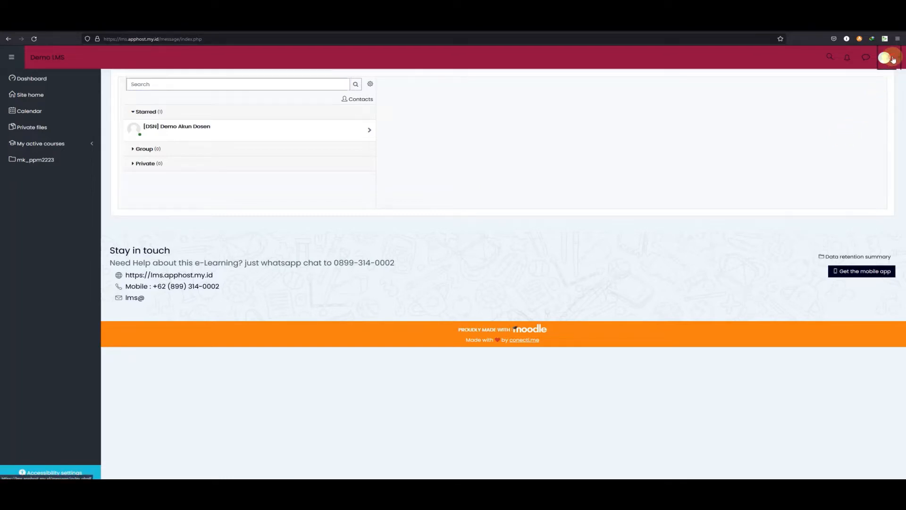
pyautogui.click(843, 148)
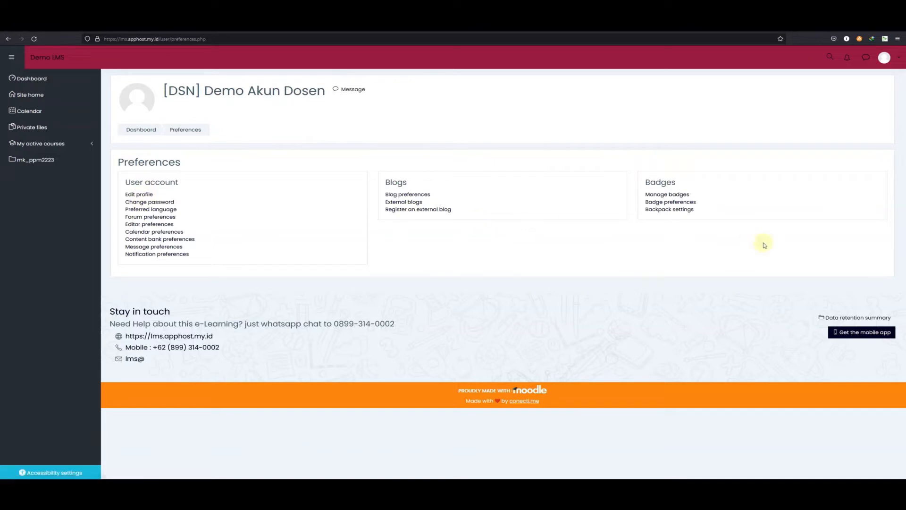
# Return to the Dashboard and open the Pengantar Pasar Modal course
pyautogui.click(887, 65)
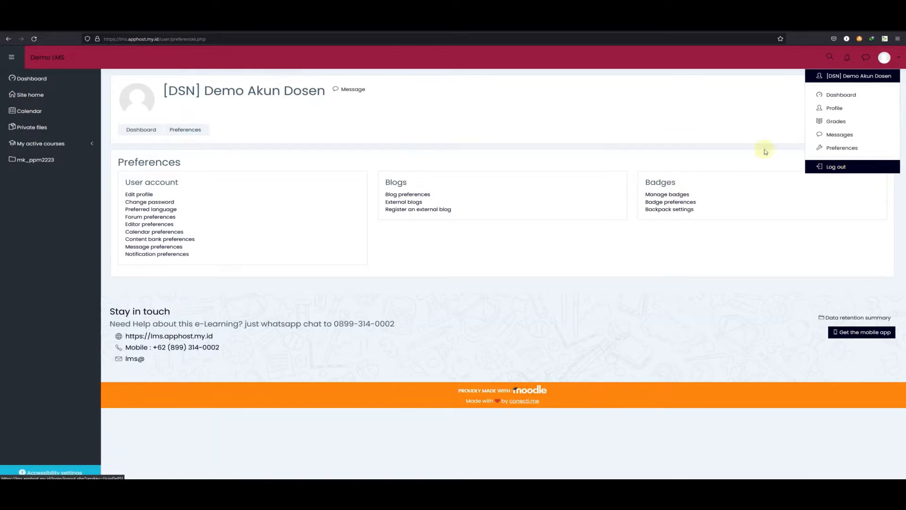
pyautogui.press('Escape')
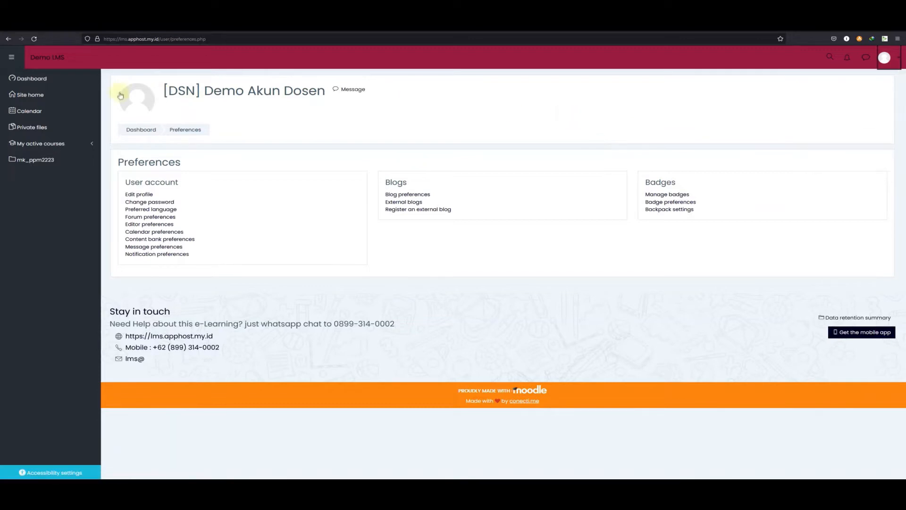
pyautogui.click(64, 79)
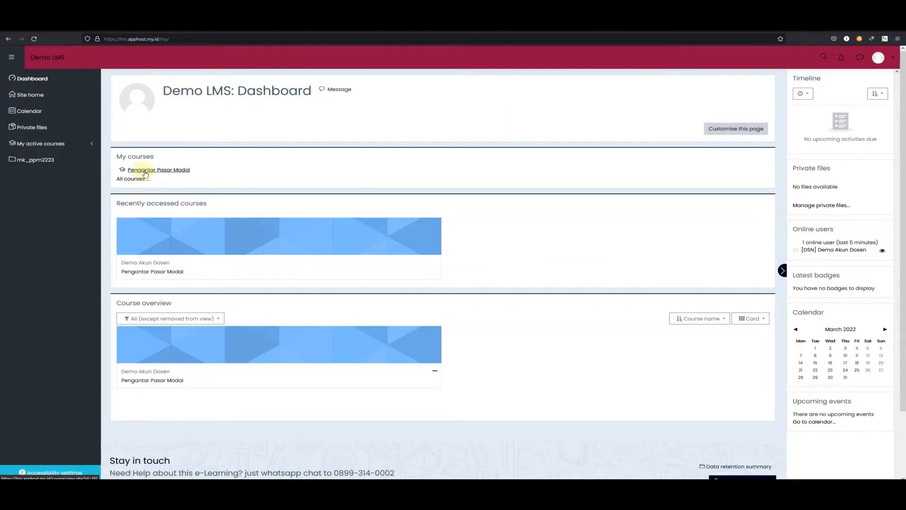
pyautogui.click(162, 172)
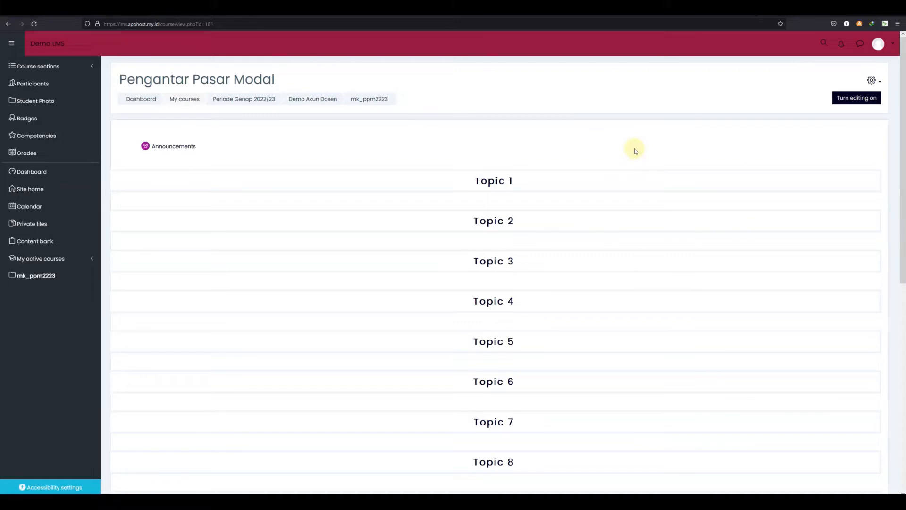
# Scroll through the course's topic sections
pyautogui.scroll(-8, 635, 151)
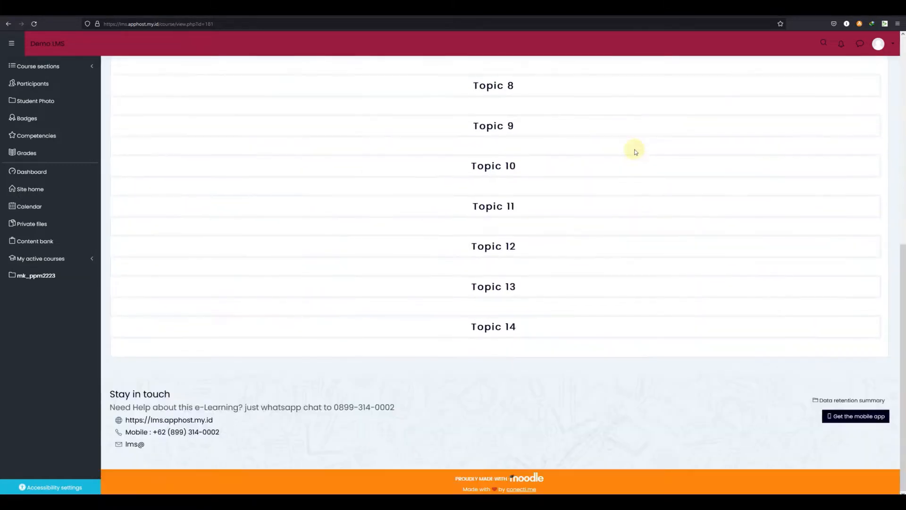
pyautogui.scroll(8, 635, 152)
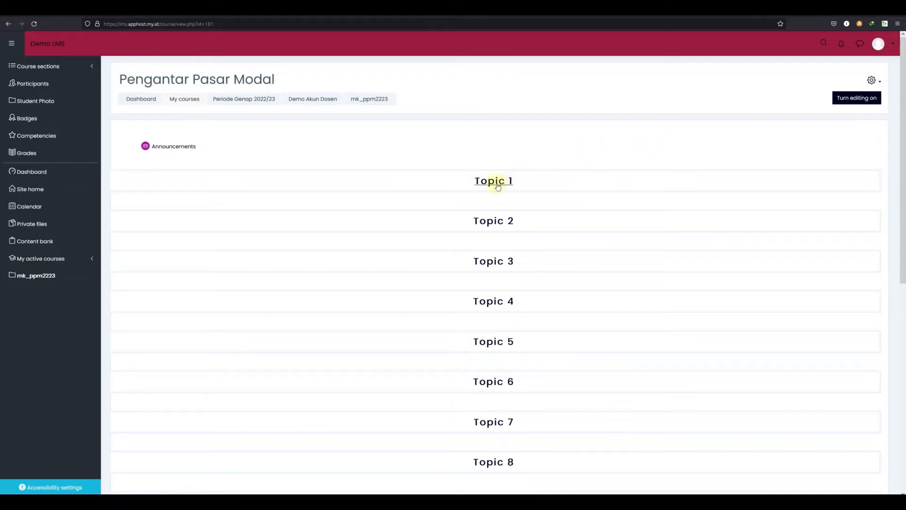
pyautogui.scroll(-1, 487, 180)
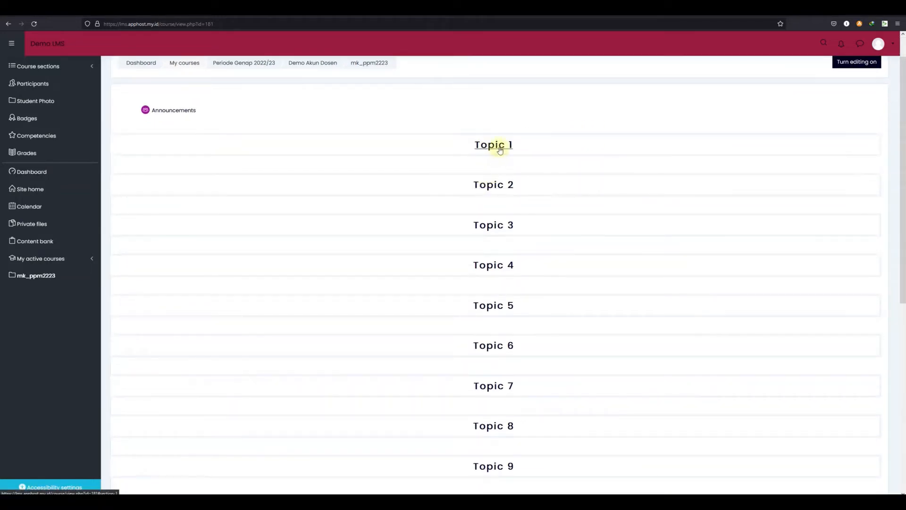
pyautogui.scroll(-8, 500, 150)
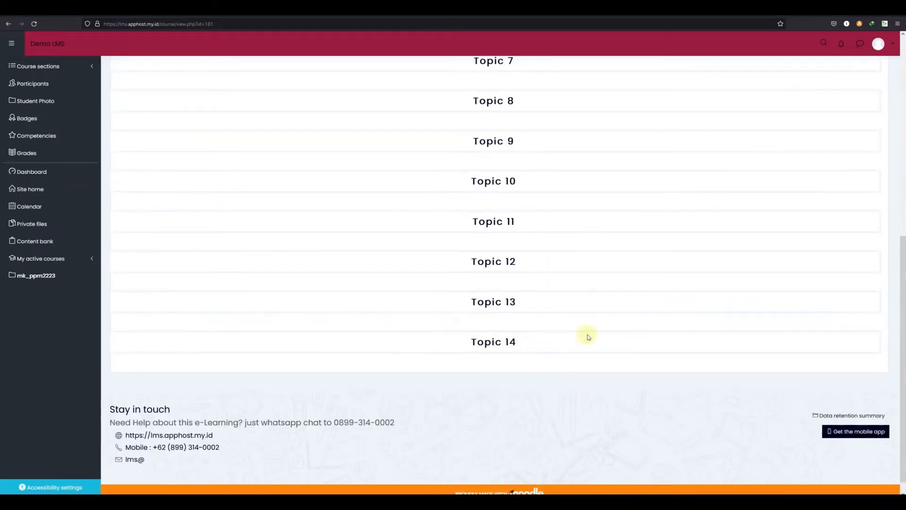
pyautogui.scroll(8, 589, 337)
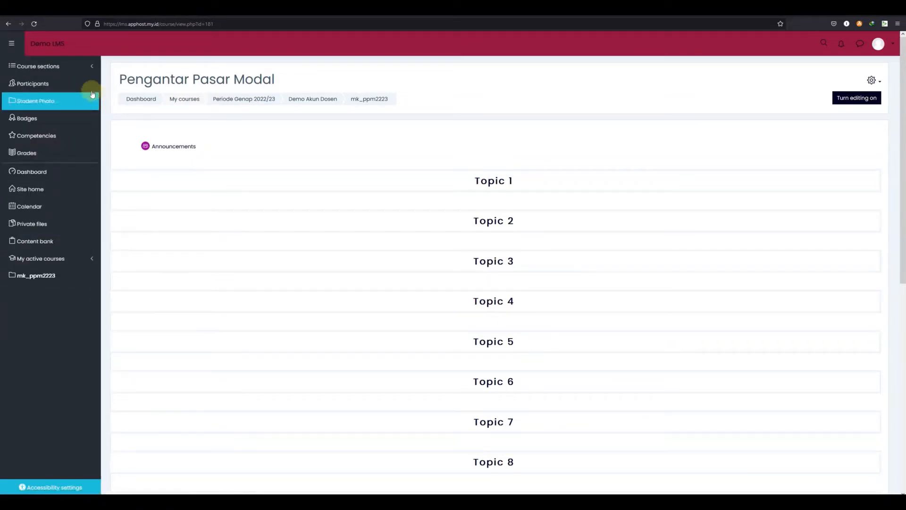
# Expand the course sections list and jump to Topic 1, Topic 14 and Topic 9
pyautogui.click(79, 71)
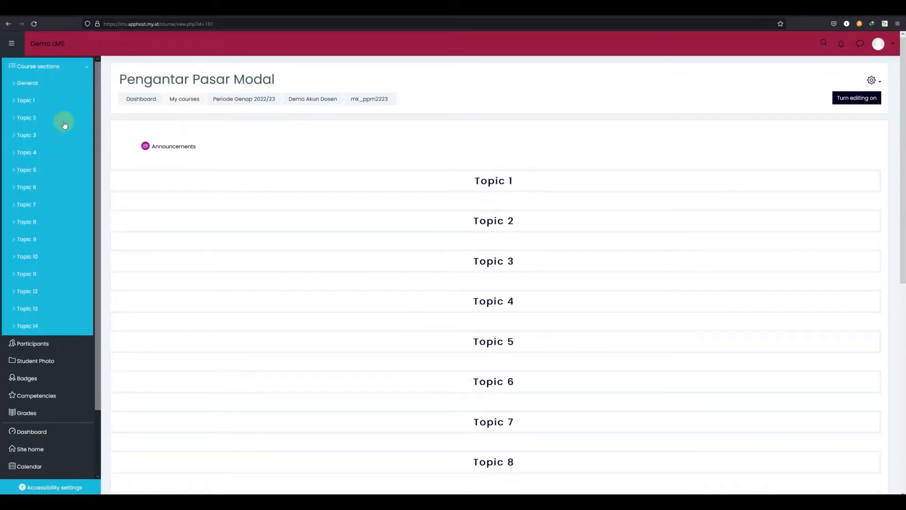
pyautogui.click(27, 102)
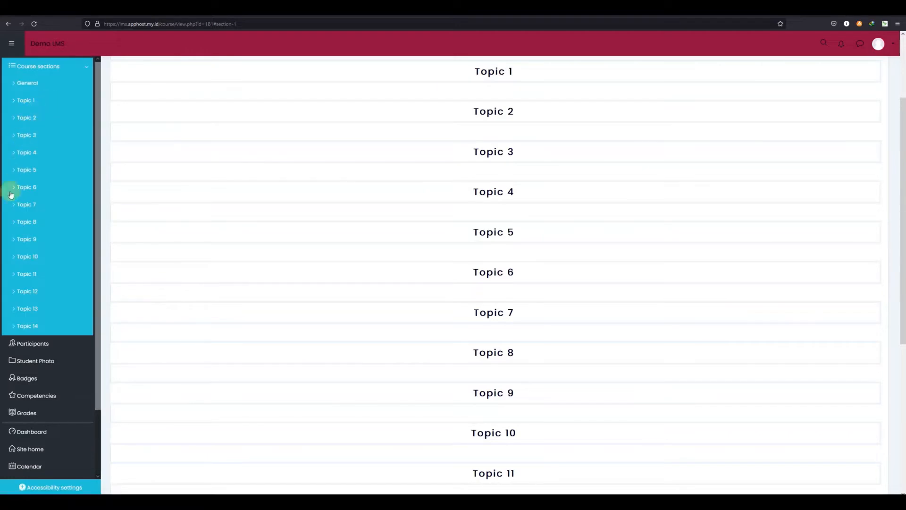
pyautogui.click(28, 327)
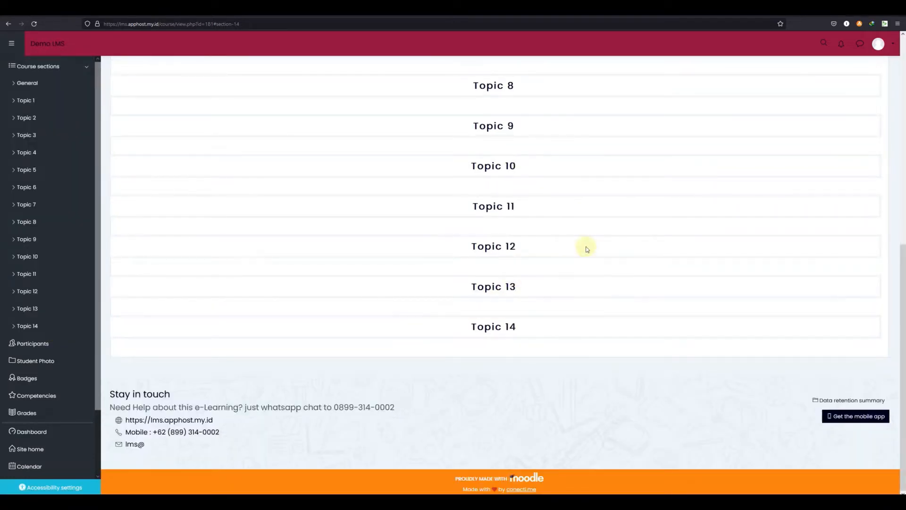
pyautogui.scroll(7, 588, 251)
pyautogui.scroll(2, 529, 127)
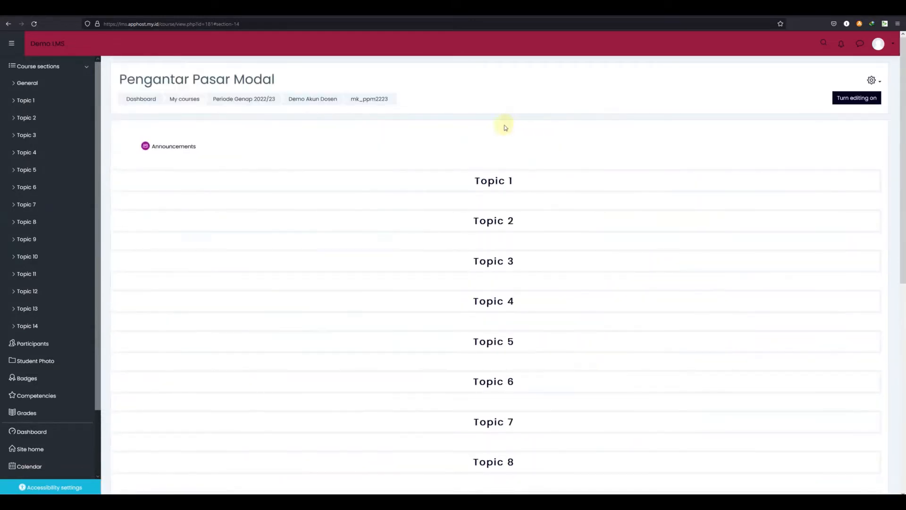
pyautogui.scroll(-5, 483, 191)
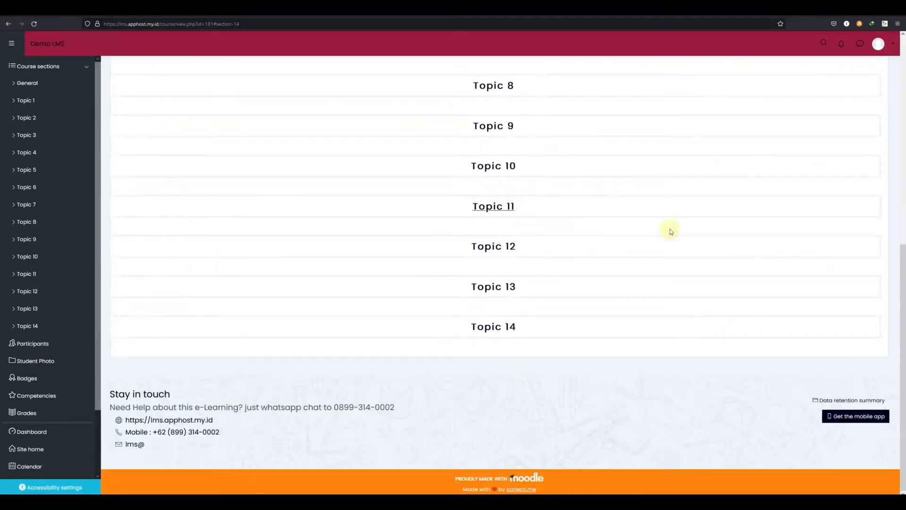
pyautogui.moveTo(902, 294); pyautogui.dragTo(865, 265)
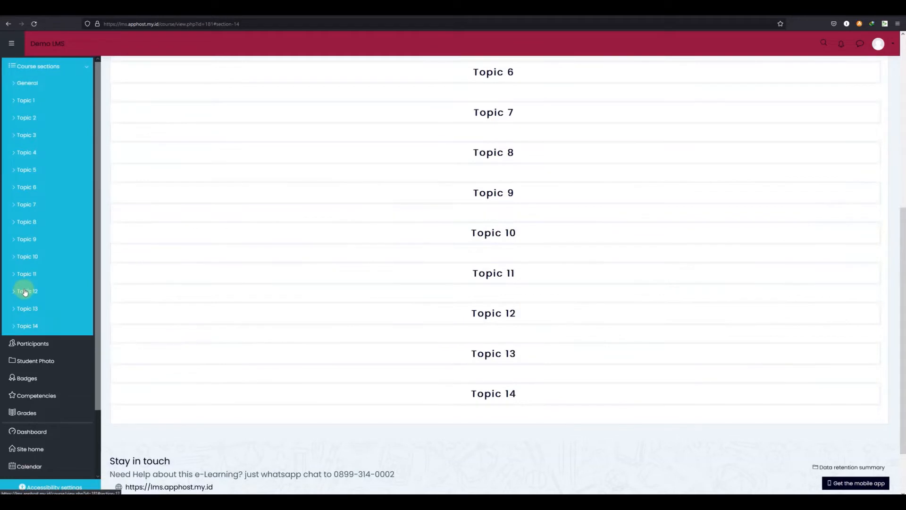
pyautogui.click(24, 240)
pyautogui.scroll(-3, 25, 242)
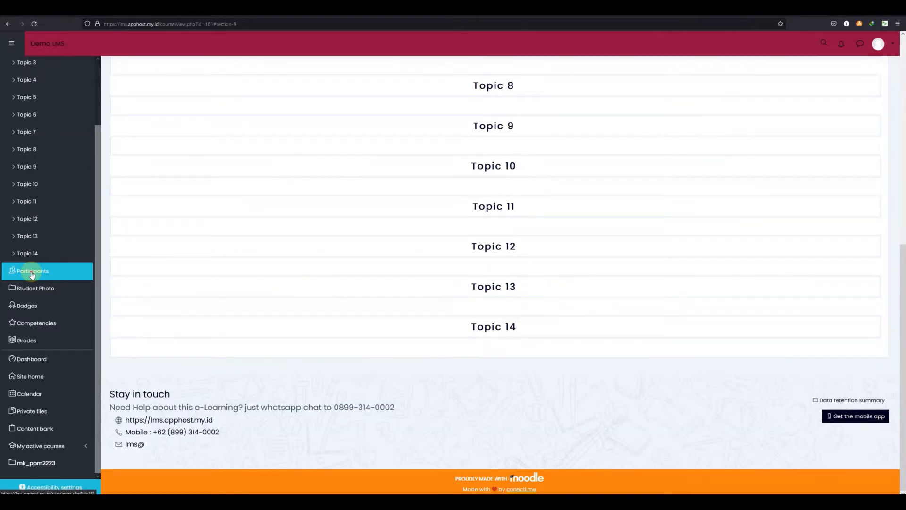
# View the course Participants and Student Photo pages, then return to the course home
pyautogui.click(32, 274)
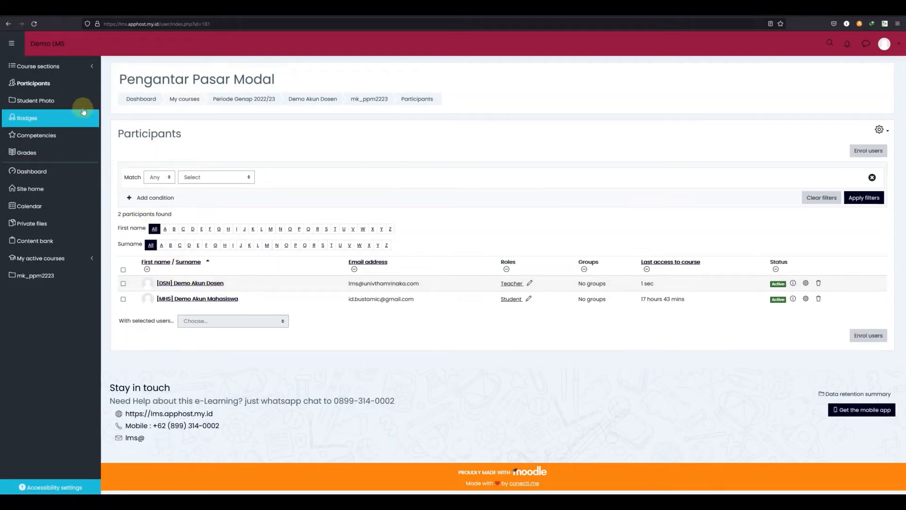
pyautogui.click(39, 102)
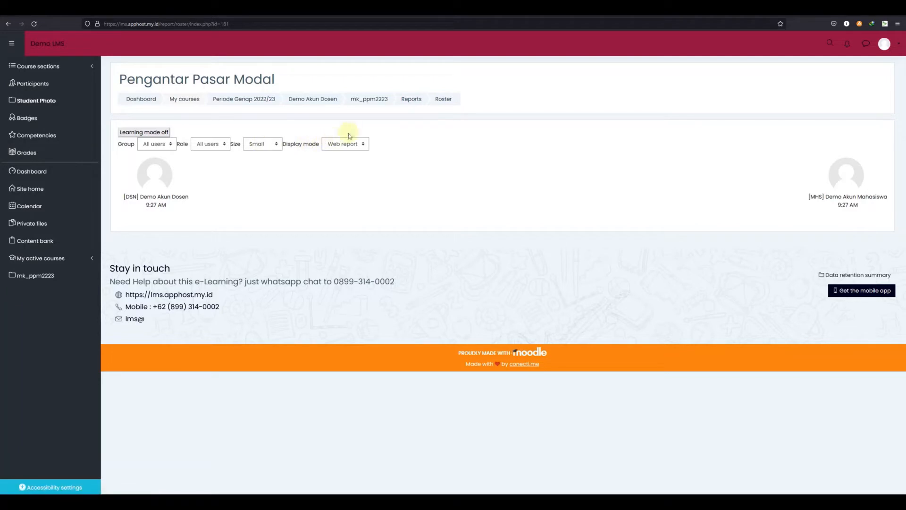
pyautogui.click(383, 103)
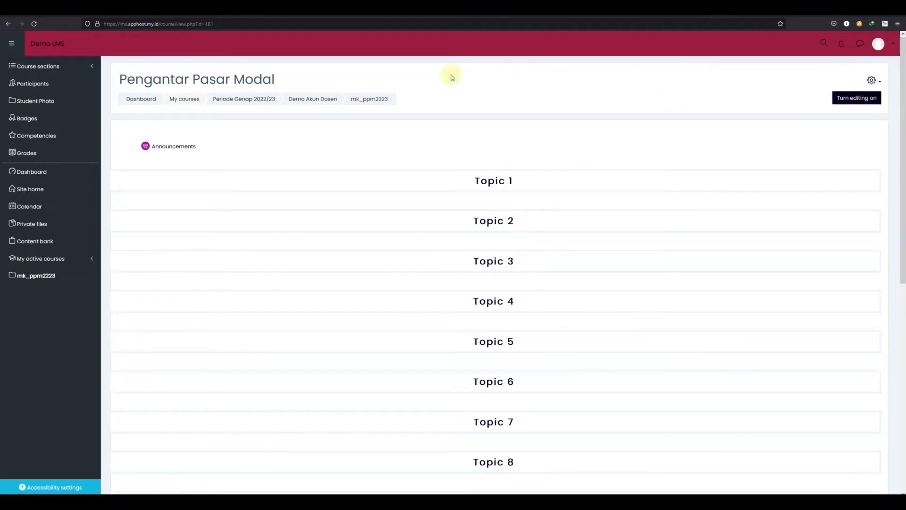
# Turn editing mode on for the course page
pyautogui.scroll(-2, 680, 321)
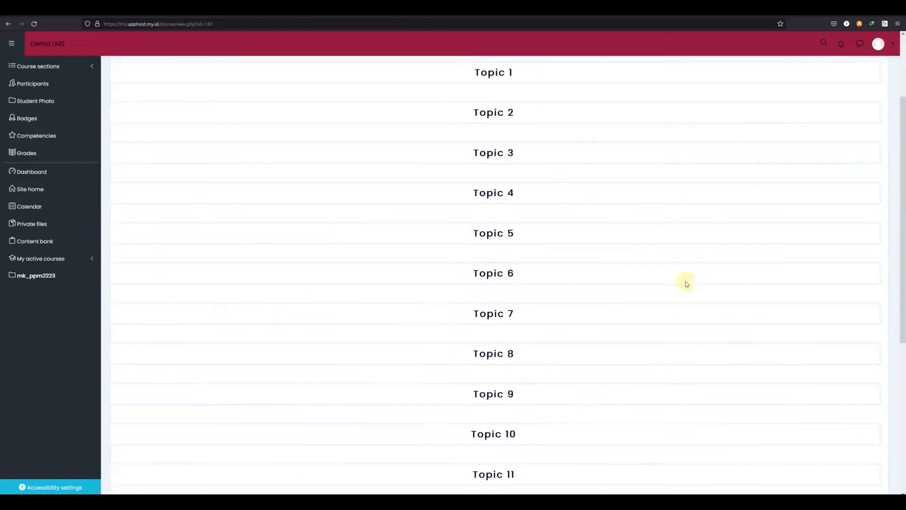
pyautogui.scroll(-2, 455, 289)
pyautogui.scroll(4, 457, 293)
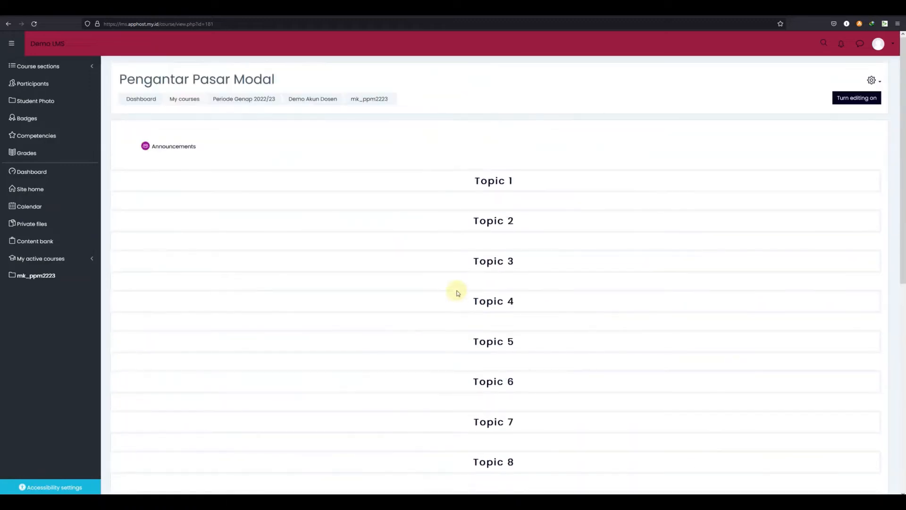
pyautogui.click(866, 105)
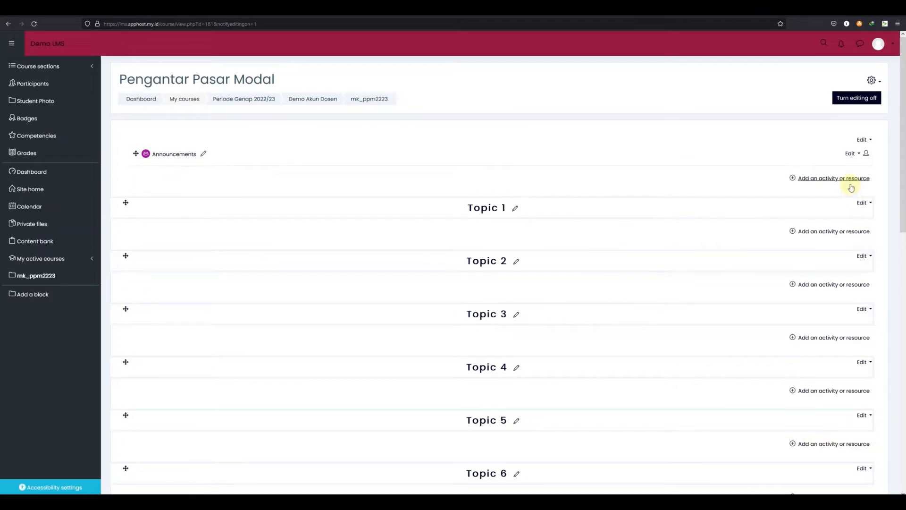
pyautogui.click(860, 104)
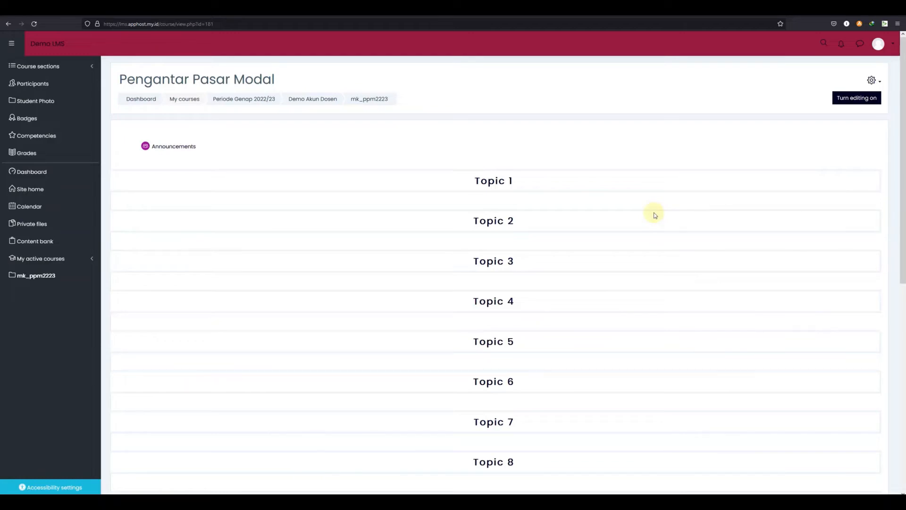
pyautogui.click(861, 101)
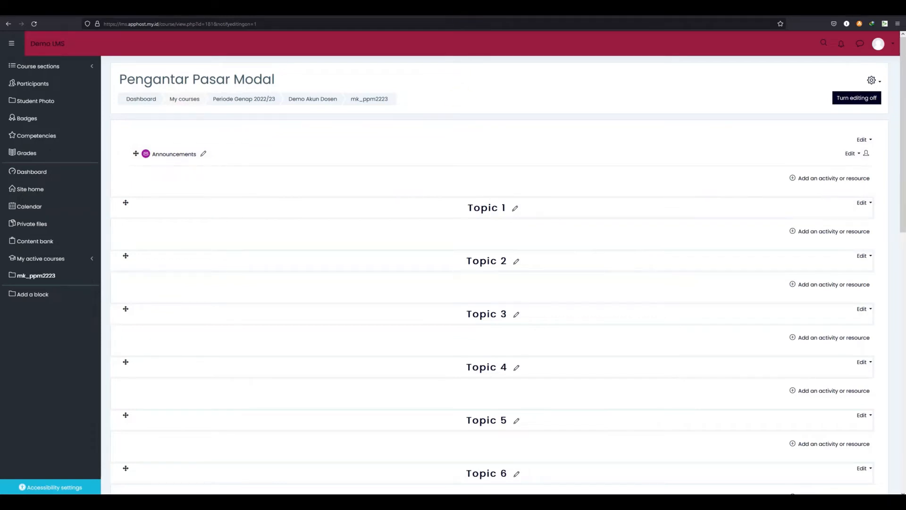
pyautogui.click(515, 7)
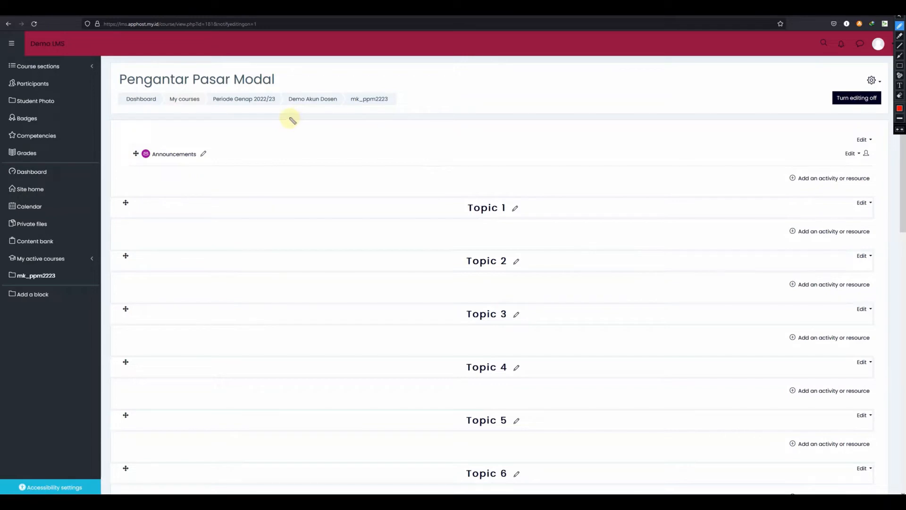
pyautogui.moveTo(290, 116)
pyautogui.mouseDown()
pyautogui.moveTo(195, 115)
pyautogui.moveTo(134, 125)
pyautogui.moveTo(101, 165)
pyautogui.moveTo(151, 196)
pyautogui.moveTo(319, 207)
pyautogui.moveTo(516, 193)
pyautogui.moveTo(645, 209)
pyautogui.moveTo(877, 193)
pyautogui.moveTo(893, 163)
pyautogui.moveTo(798, 124)
pyautogui.moveTo(284, 115)
pyautogui.mouseUp()
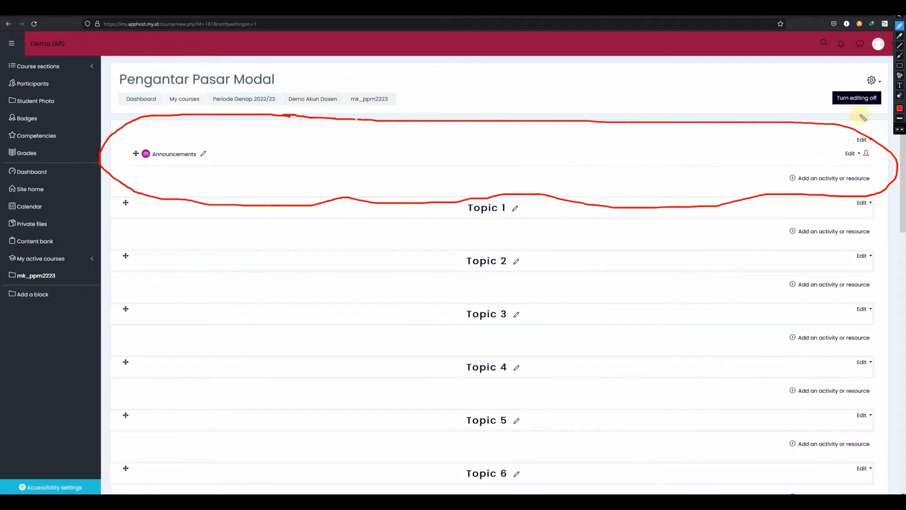
pyautogui.click(900, 108)
pyautogui.click(868, 54)
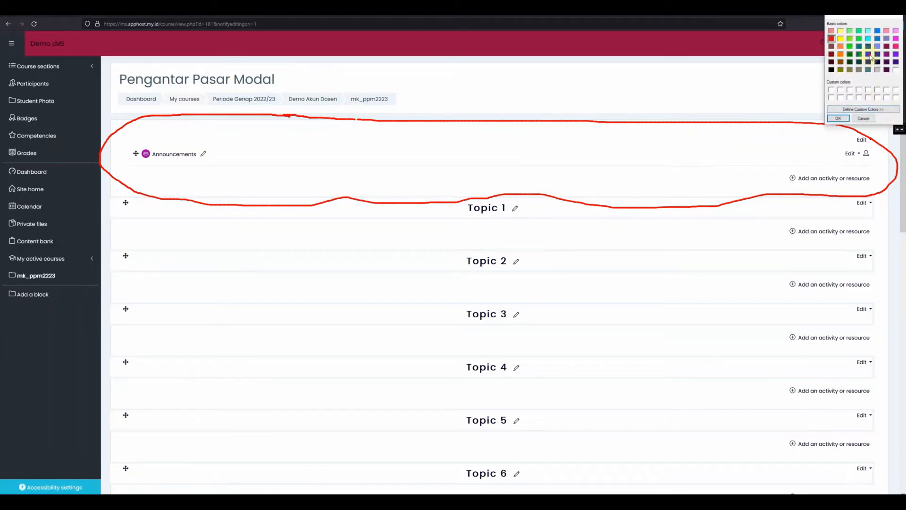
pyautogui.click(833, 118)
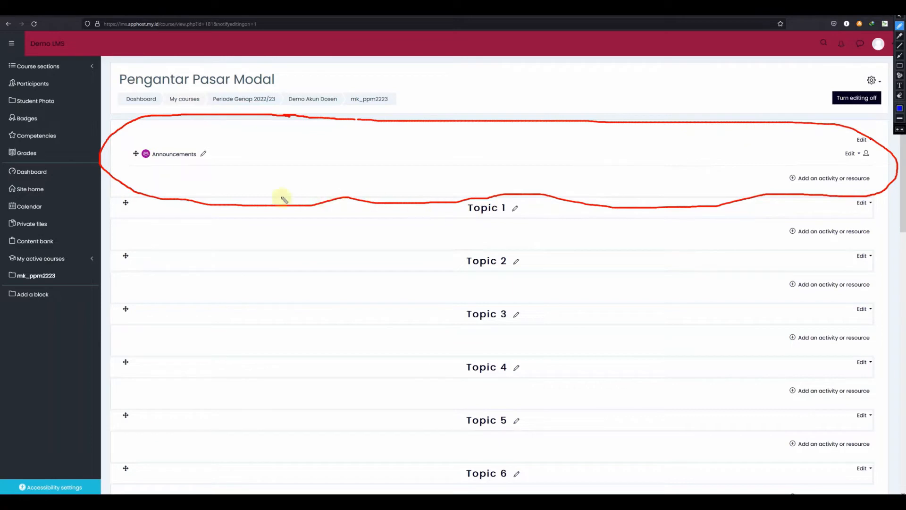
pyautogui.moveTo(111, 200)
pyautogui.mouseDown()
pyautogui.moveTo(319, 186)
pyautogui.moveTo(650, 199)
pyautogui.moveTo(789, 180)
pyautogui.moveTo(883, 208)
pyautogui.moveTo(896, 310)
pyautogui.moveTo(884, 484)
pyautogui.mouseUp()
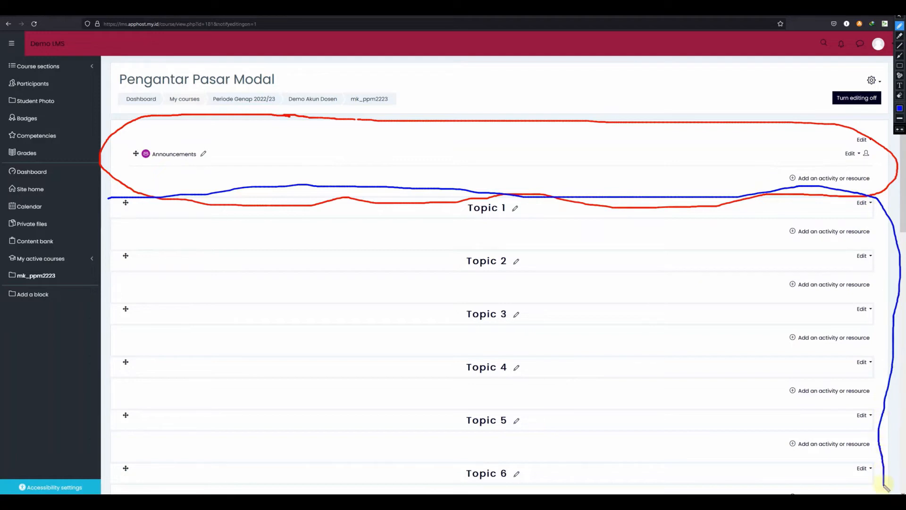
pyautogui.moveTo(109, 198); pyautogui.dragTo(113, 443)
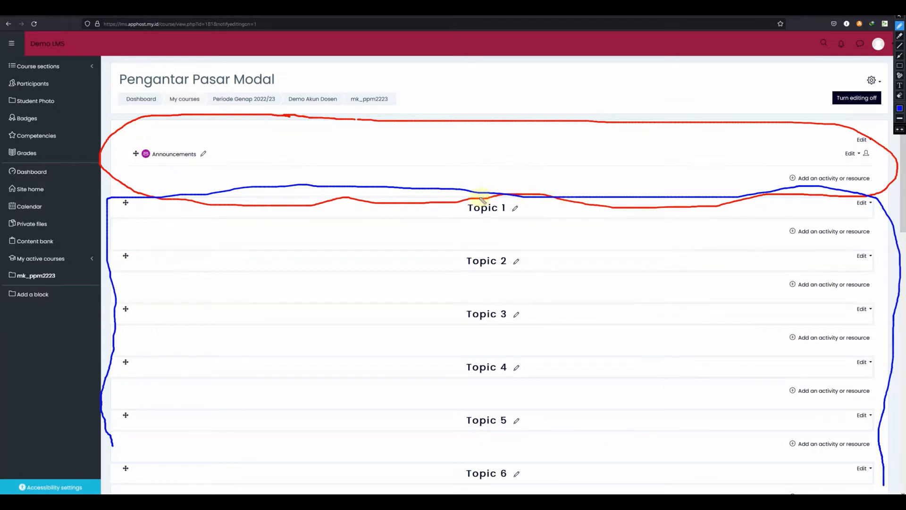
pyautogui.moveTo(498, 195)
pyautogui.mouseDown()
pyautogui.moveTo(445, 228)
pyautogui.moveTo(536, 214)
pyautogui.moveTo(499, 198)
pyautogui.mouseUp()
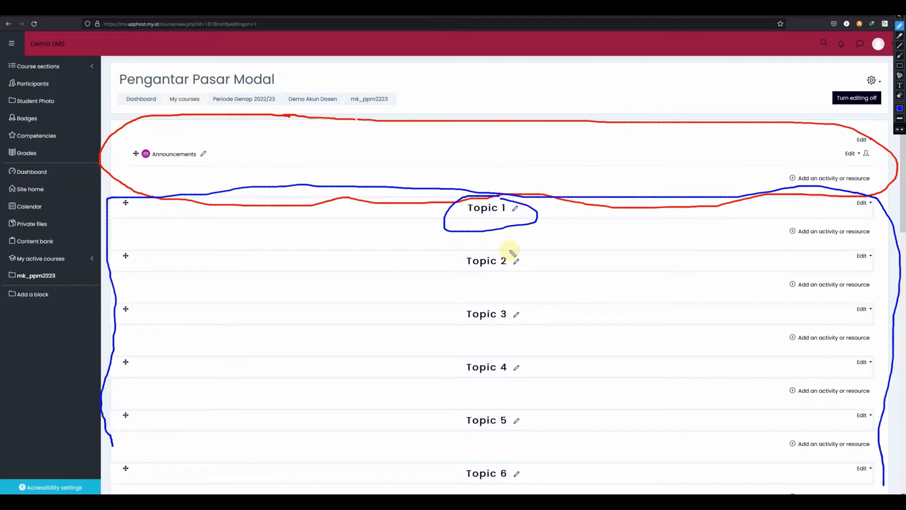
pyautogui.moveTo(510, 251)
pyautogui.mouseDown()
pyautogui.moveTo(454, 250)
pyautogui.moveTo(443, 285)
pyautogui.moveTo(558, 273)
pyautogui.moveTo(509, 251)
pyautogui.mouseUp()
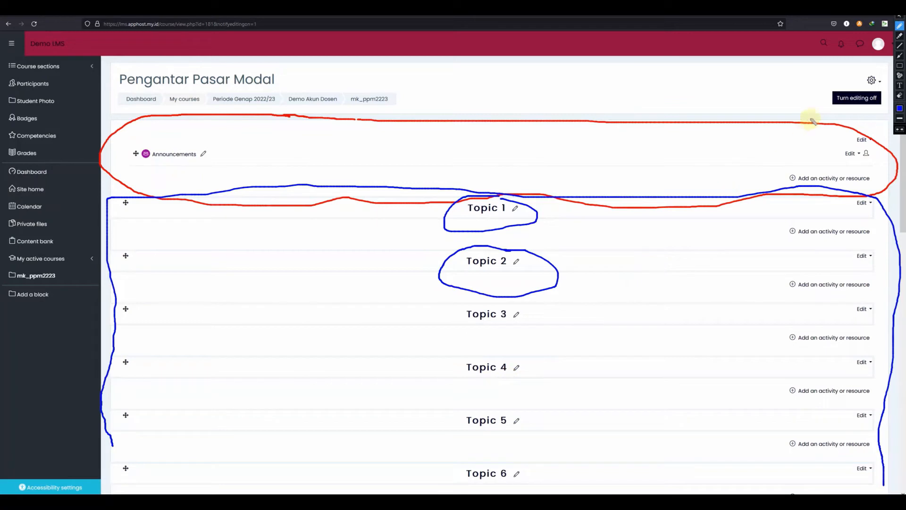
pyautogui.click(885, 24)
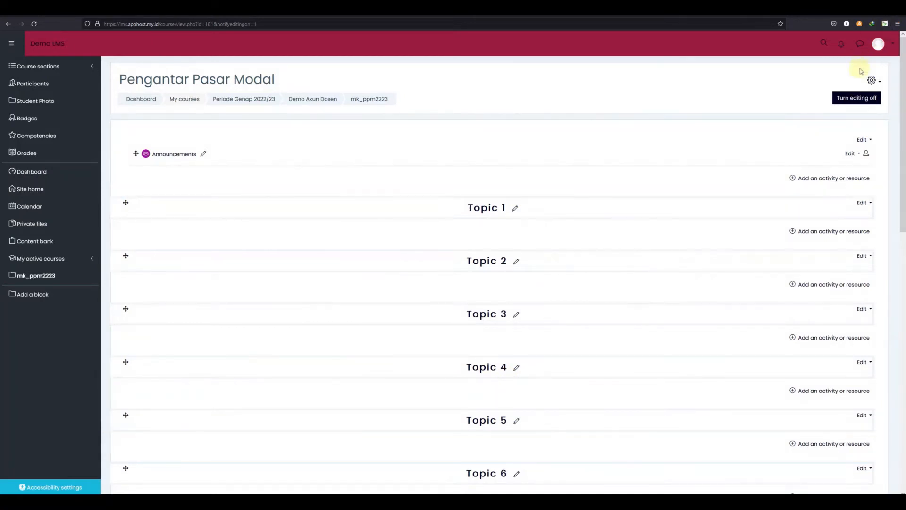
# Add a label to the course's general section containing the pasted welcome text and save it to the course
pyautogui.moveTo(901, 77); pyautogui.dragTo(902, 50)
pyautogui.click(820, 182)
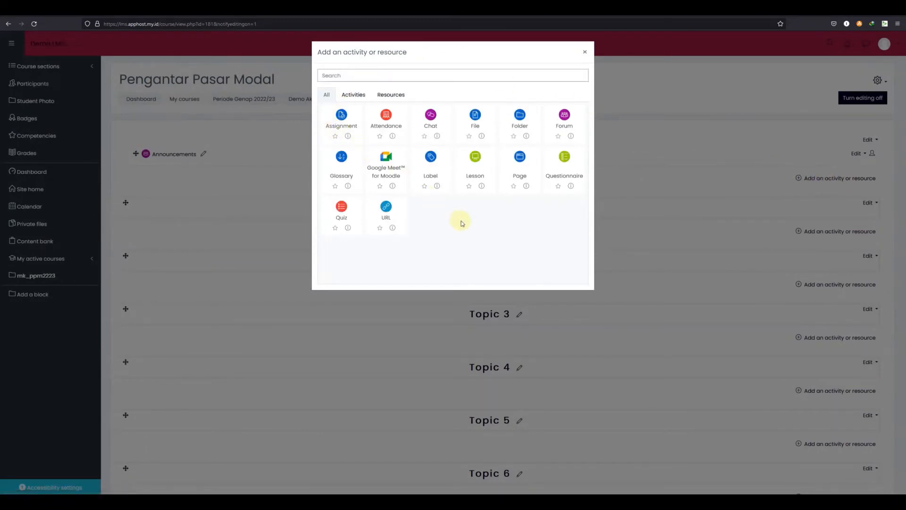
pyautogui.click(432, 159)
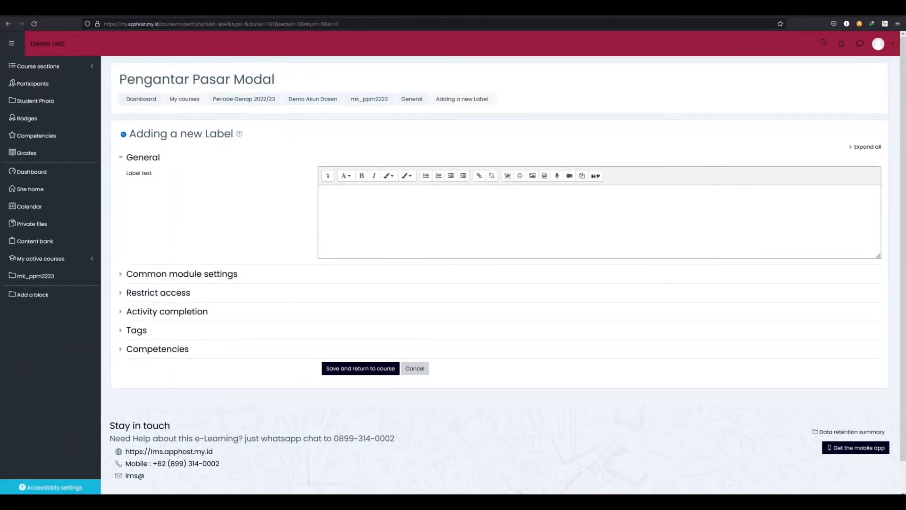
pyautogui.moveTo(165, 501)
pyautogui.click(403, 224)
pyautogui.hotkey('ctrl', 'v')
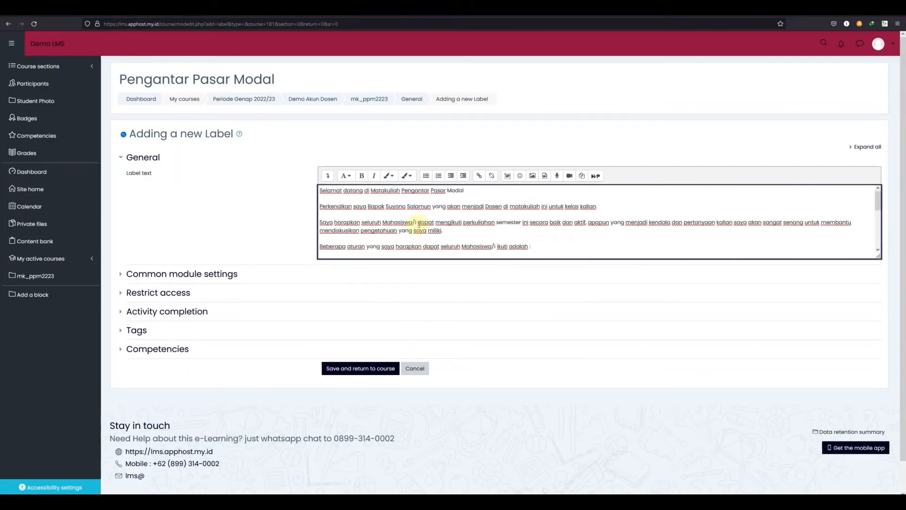
pyautogui.click(379, 370)
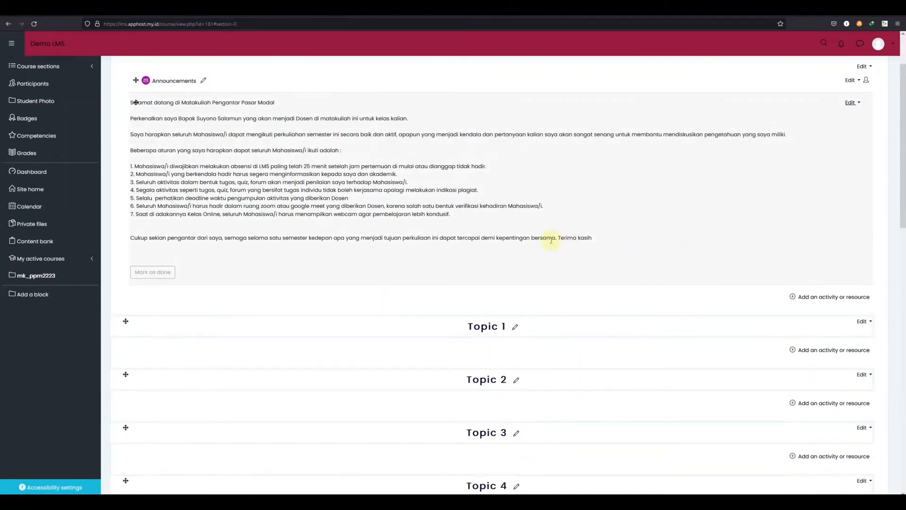
pyautogui.scroll(1, 551, 240)
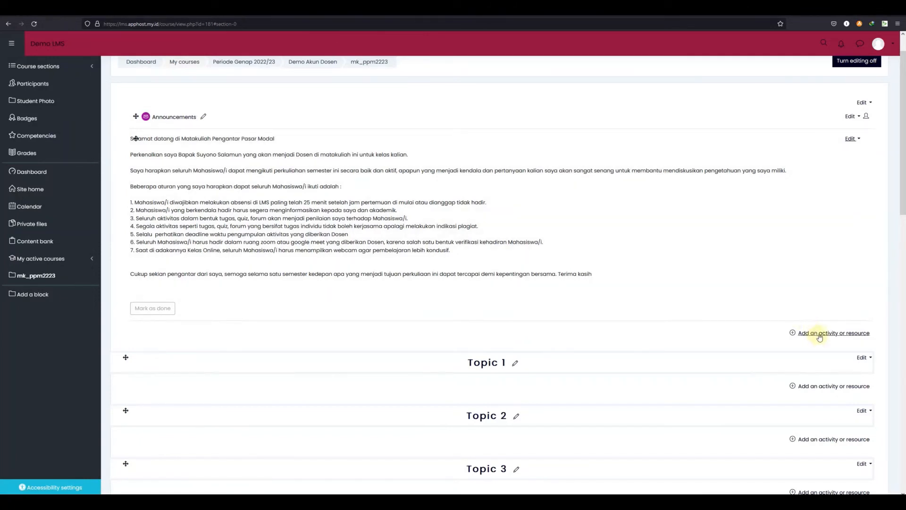
pyautogui.click(820, 334)
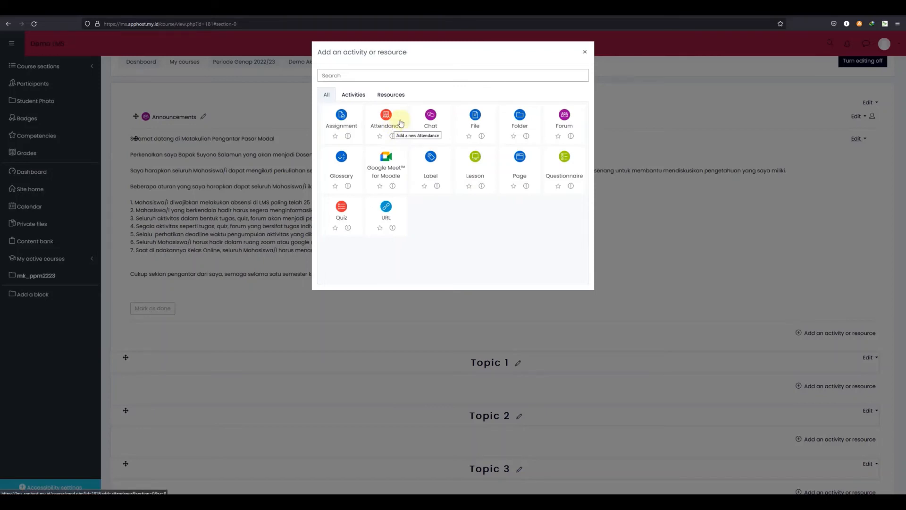
pyautogui.click(585, 53)
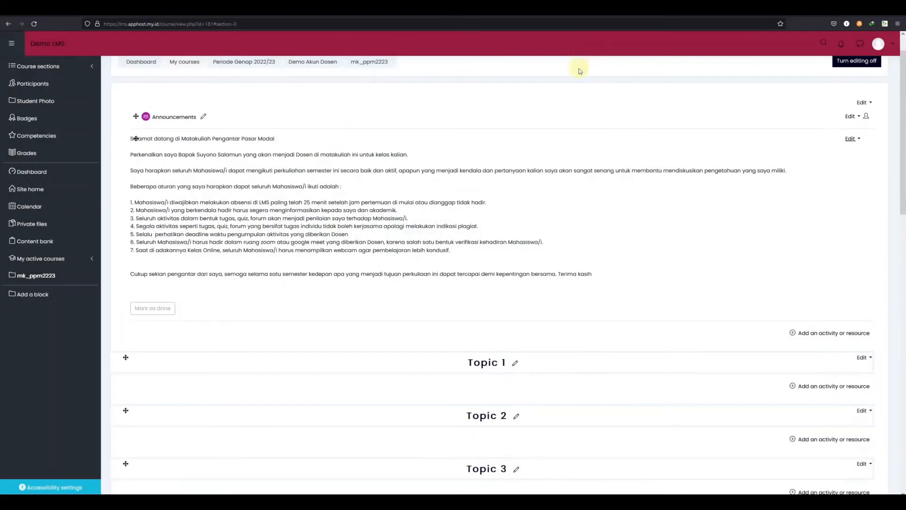
# Start adding a File resource to Topic 1 and name it "Materi pertemuan 1"
pyautogui.scroll(-5, 557, 218)
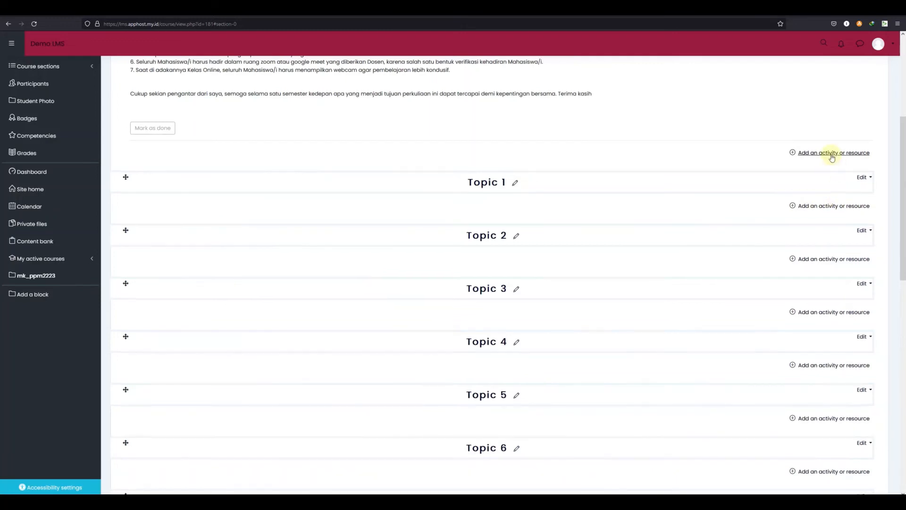
pyautogui.scroll(3, 832, 157)
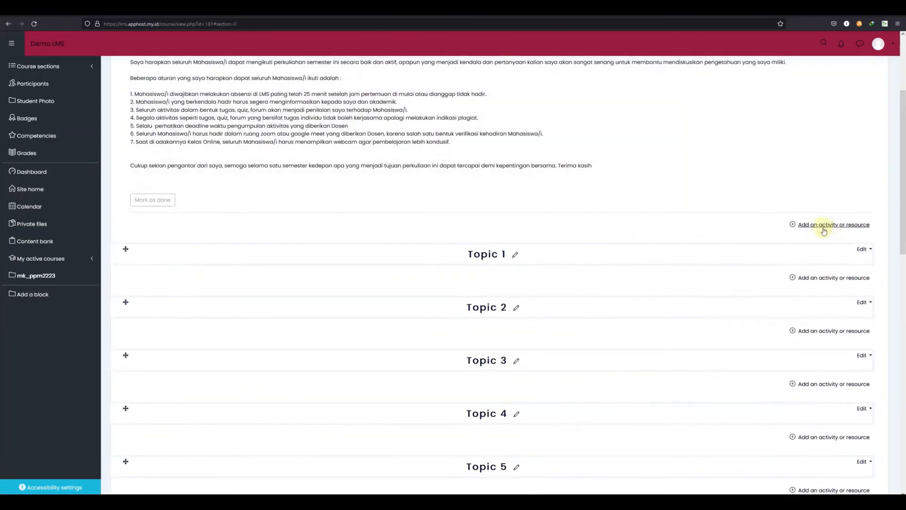
pyautogui.scroll(6, 824, 235)
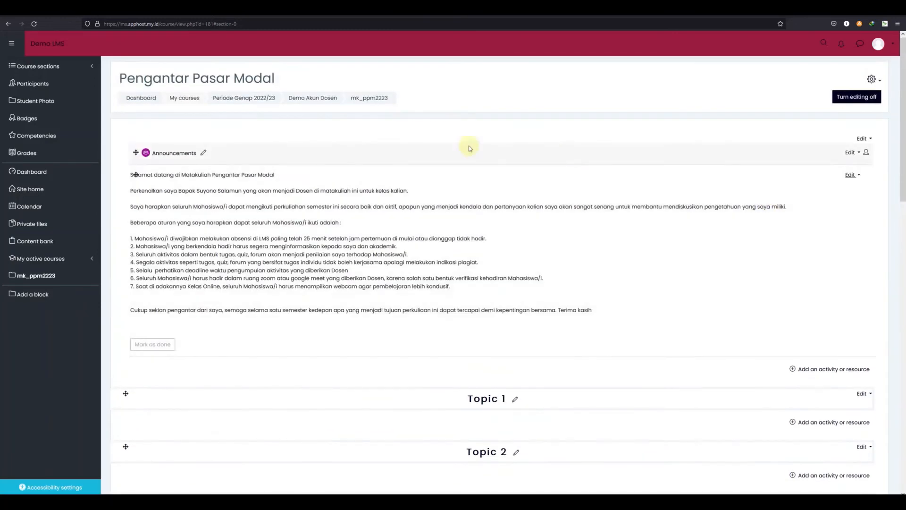
pyautogui.scroll(-9, 711, 318)
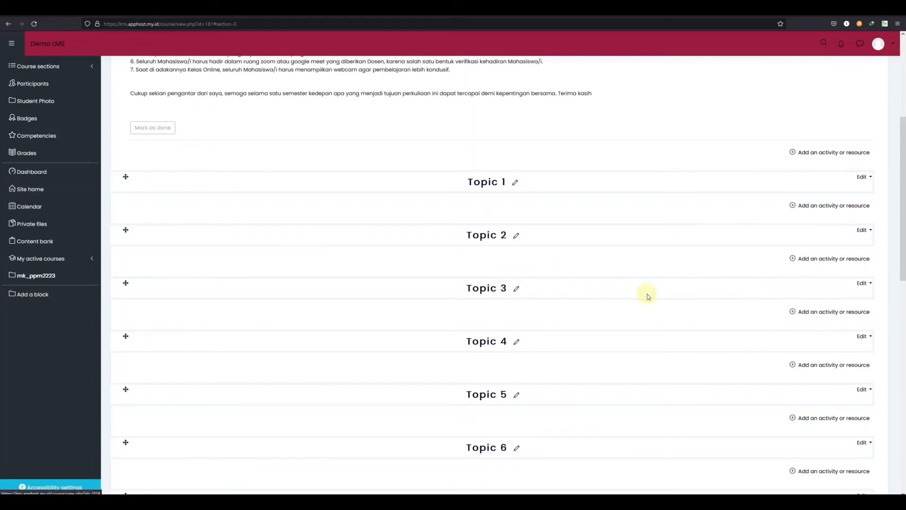
pyautogui.scroll(-4, 604, 392)
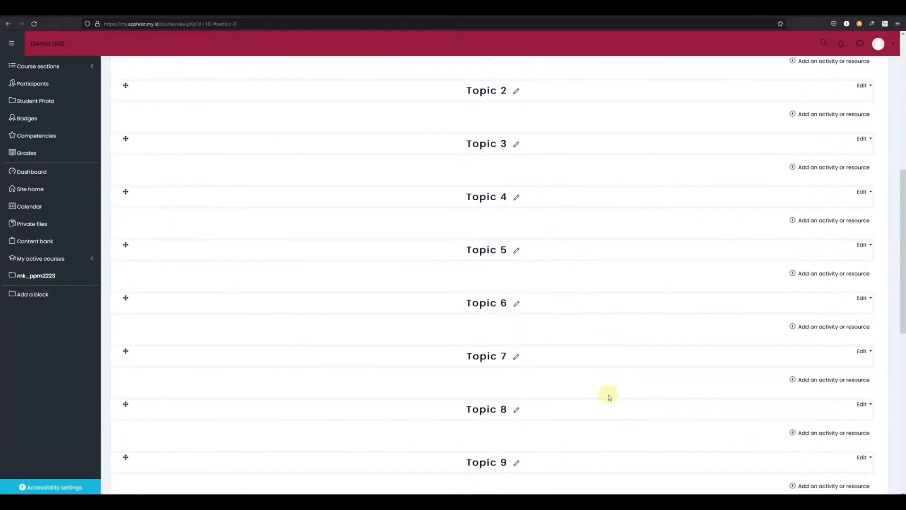
pyautogui.scroll(6, 812, 356)
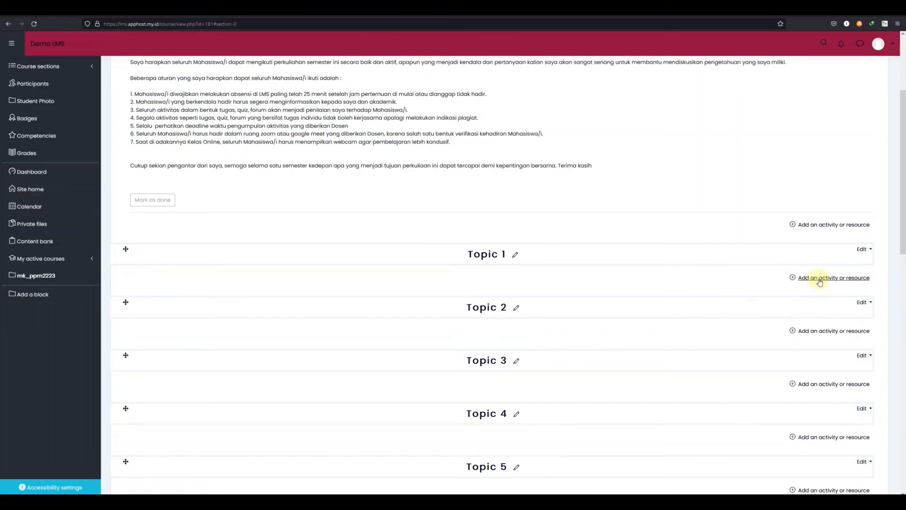
pyautogui.click(820, 280)
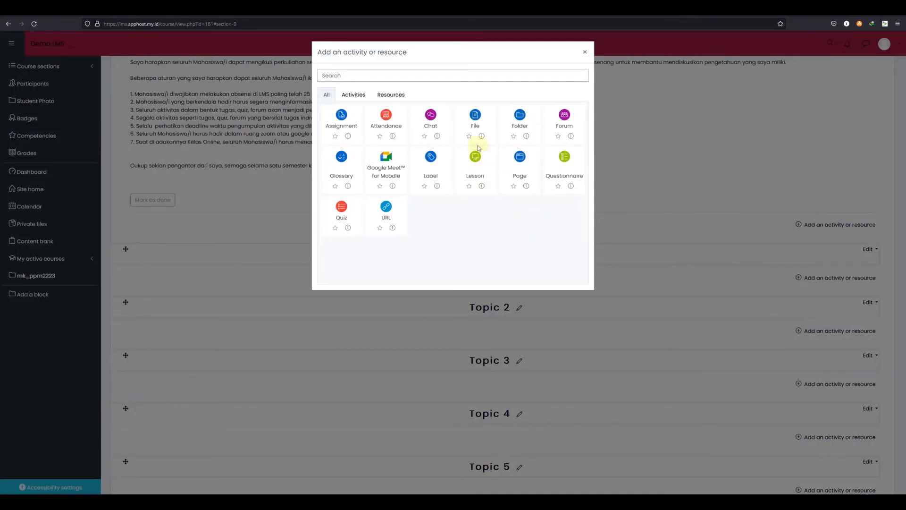
pyautogui.click(477, 118)
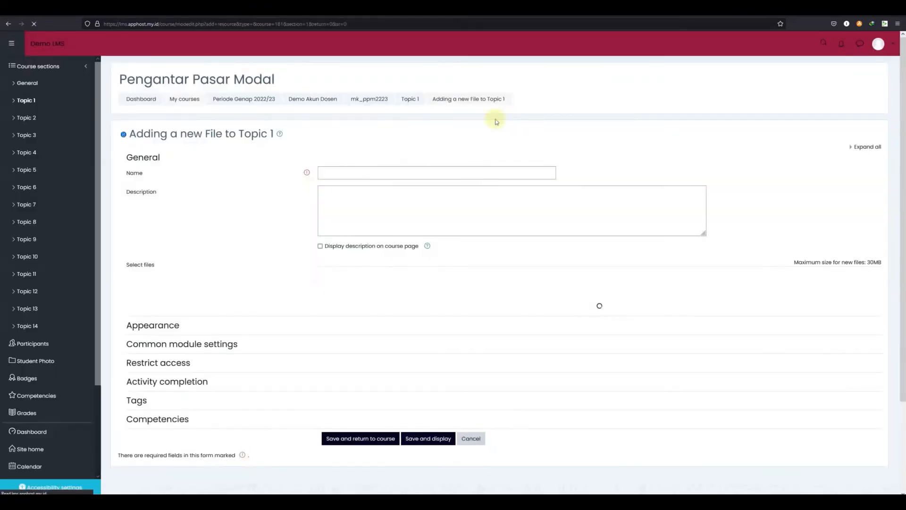
pyautogui.click(415, 172)
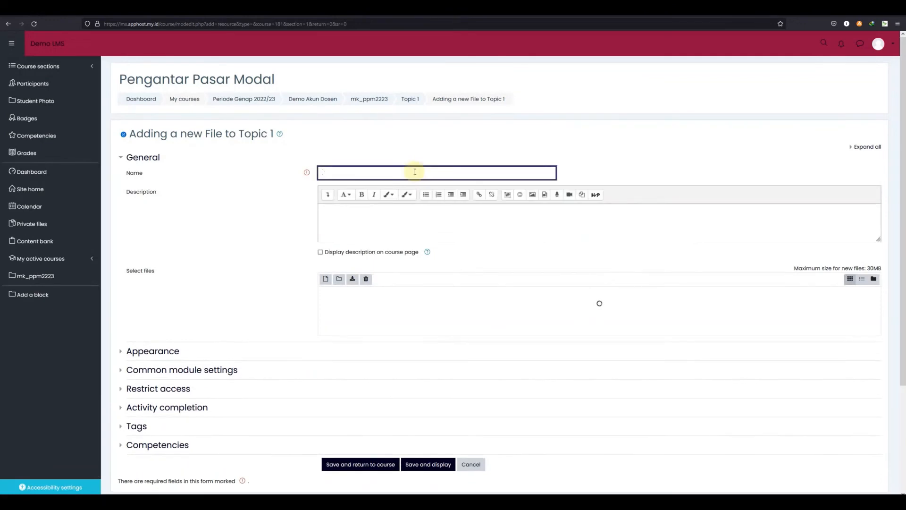
pyautogui.write('Mat')
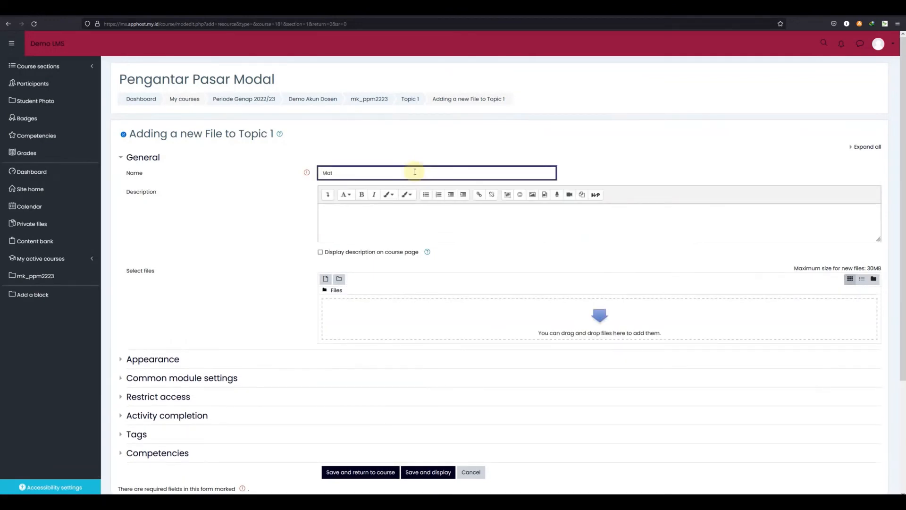
pyautogui.write('eri pertemuan 1')
# Enter the description "Pahami materi pertemuan ini karena akan di adakan Quiz" for the file resource
pyautogui.click(402, 221)
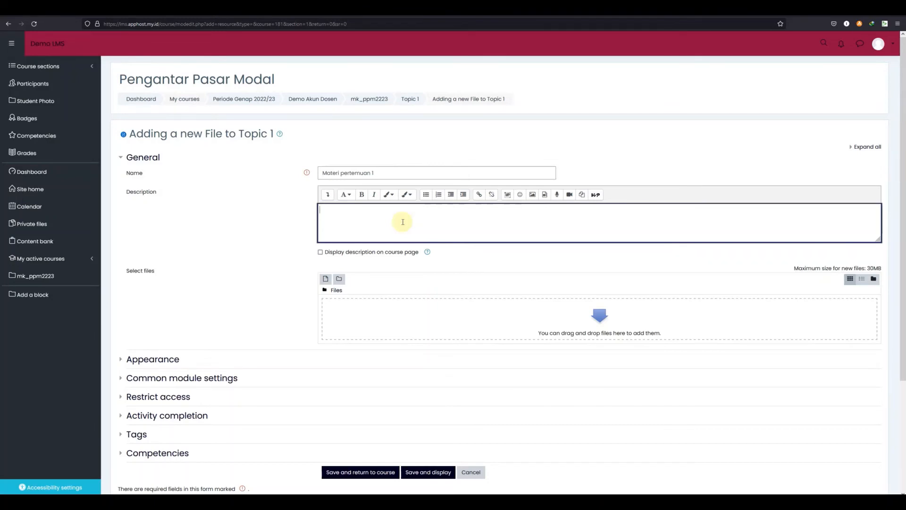
pyautogui.write('Pahami materi pertemuan ini')
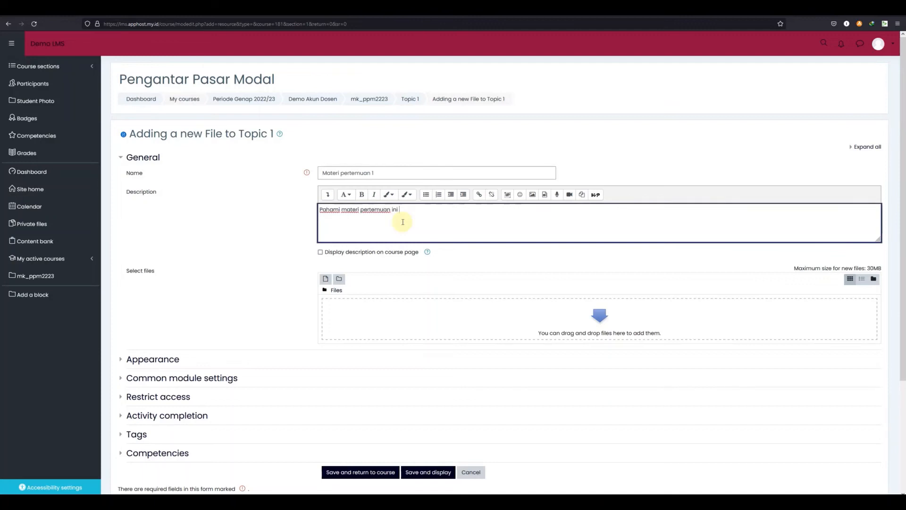
pyautogui.write(' ka')
pyautogui.write('rena ')
pyautogui.write('sete')
pyautogui.press('BackSpace')
pyautogui.press('BackSpace')
pyautogui.press('BackSpace')
pyautogui.write('akan di adakan Quiz')
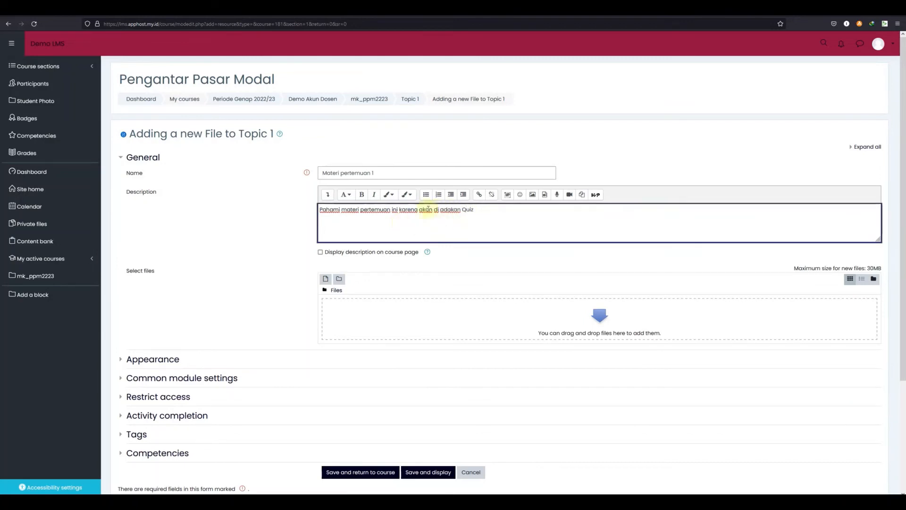
# Turn on displaying the description on the course page and try to save and display the resource
pyautogui.click(320, 253)
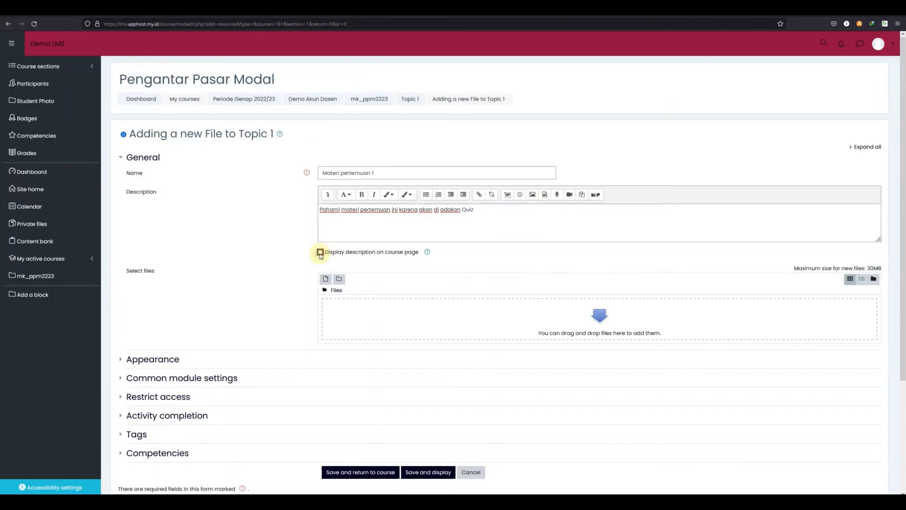
pyautogui.click(321, 252)
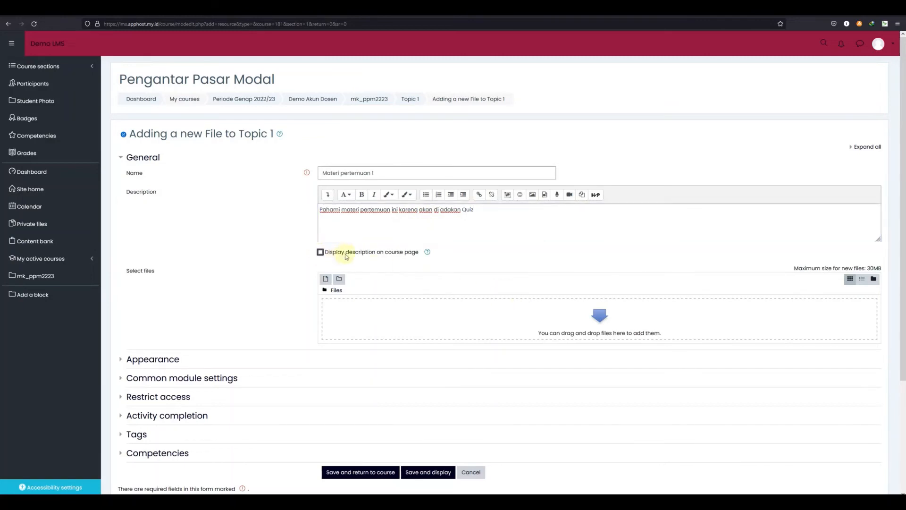
pyautogui.click(321, 253)
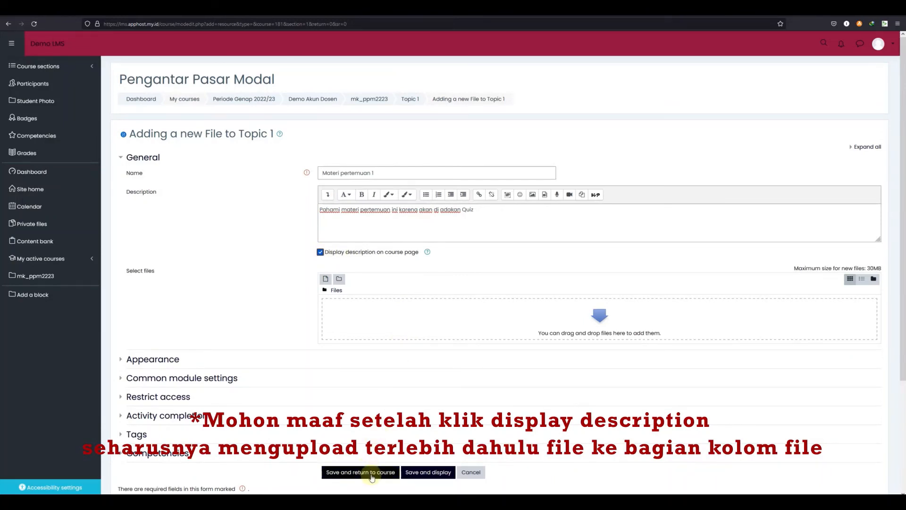
pyautogui.click(430, 468)
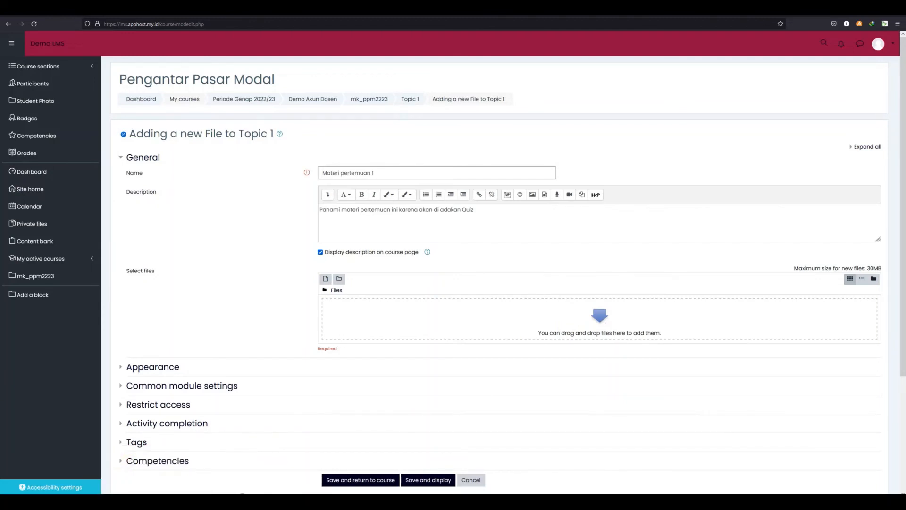
# Upload the pertemuan PowerPoint file into the resource's file area by dropping it in
pyautogui.moveTo(19, 222); pyautogui.dragTo(407, 321)
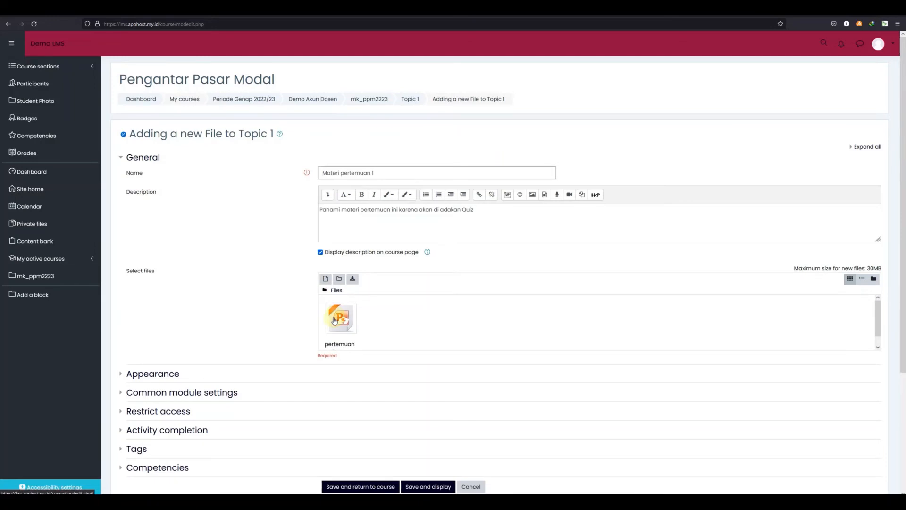
pyautogui.scroll(-3, 309, 223)
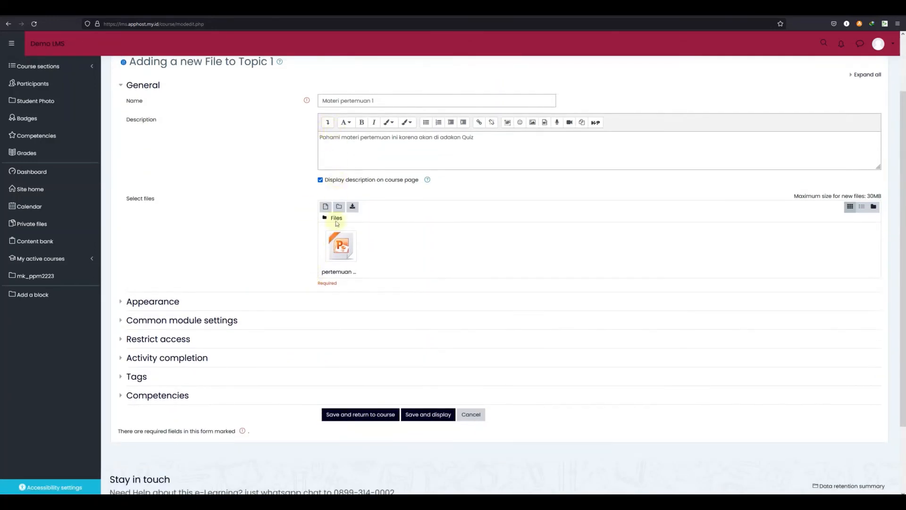
pyautogui.moveTo(319, 283); pyautogui.dragTo(339, 286)
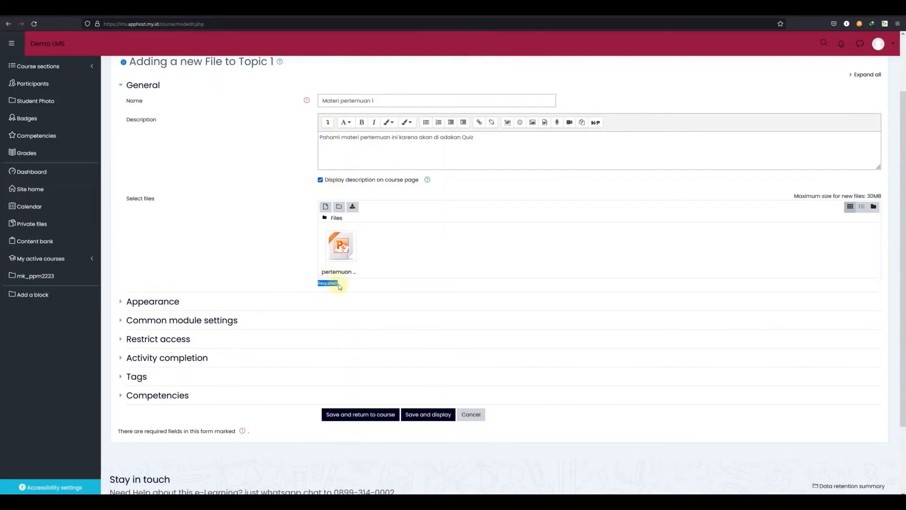
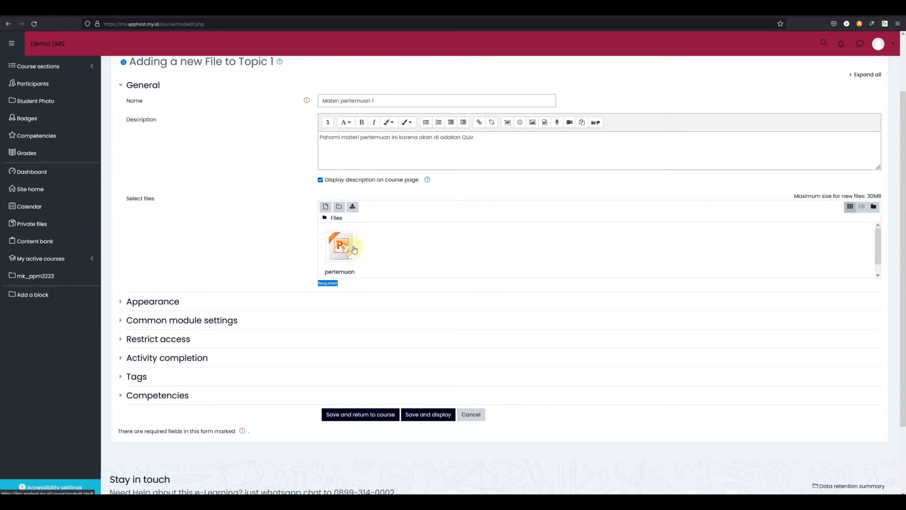
# Save the file resource and return to the course page
pyautogui.click(365, 415)
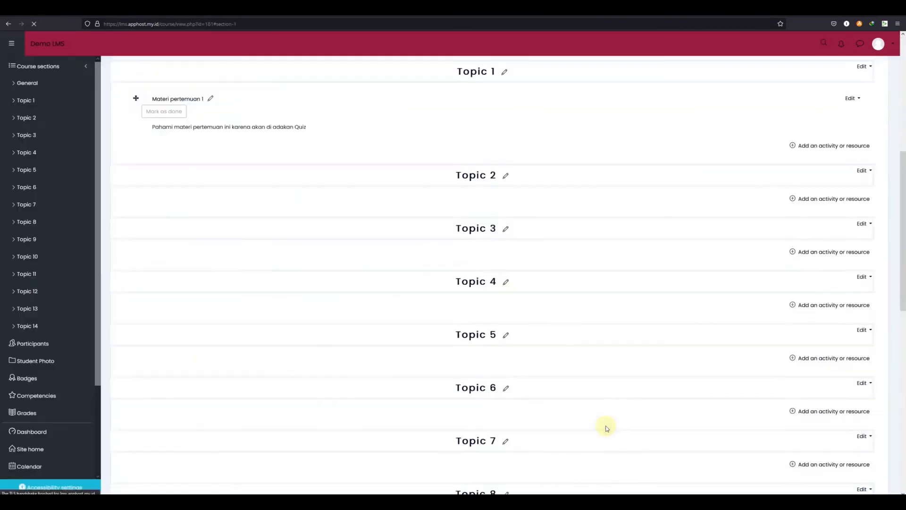
pyautogui.scroll(3, 568, 360)
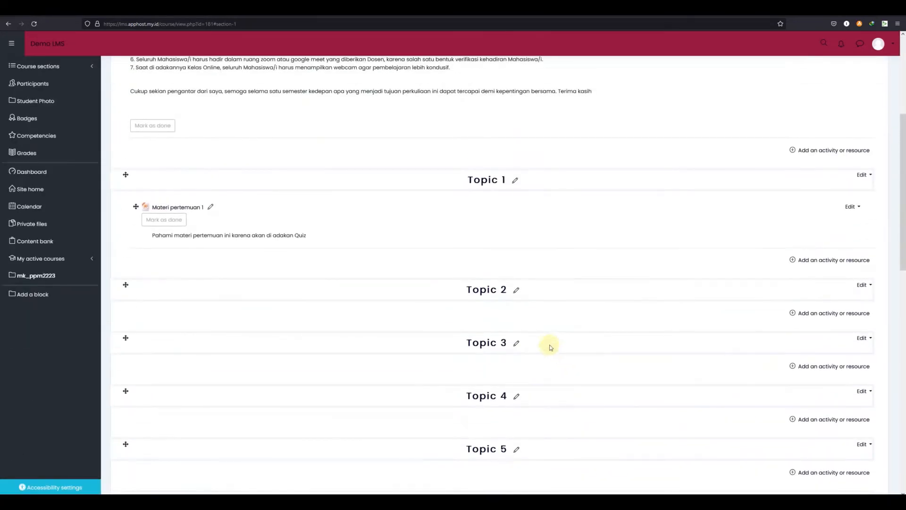
pyautogui.scroll(1, 284, 251)
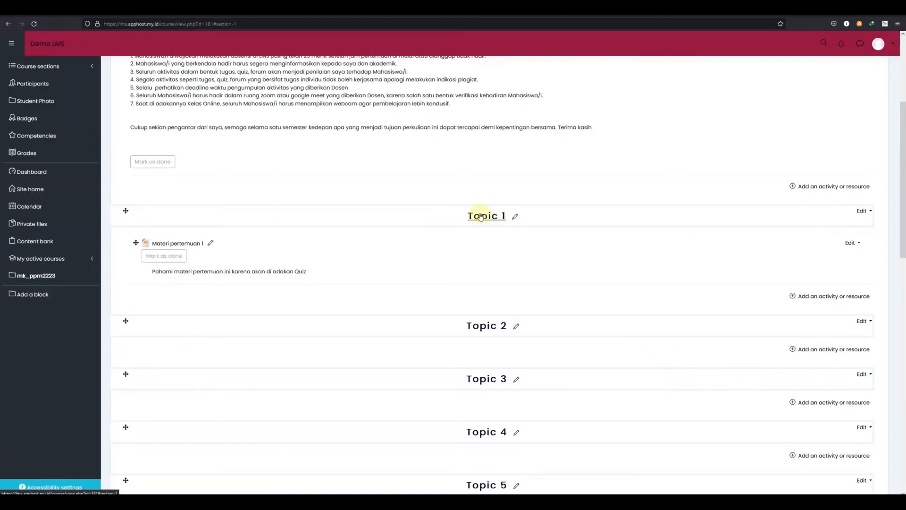
# Rename the Topic 1 section to "Pertemuan Pertama"
pyautogui.click(516, 219)
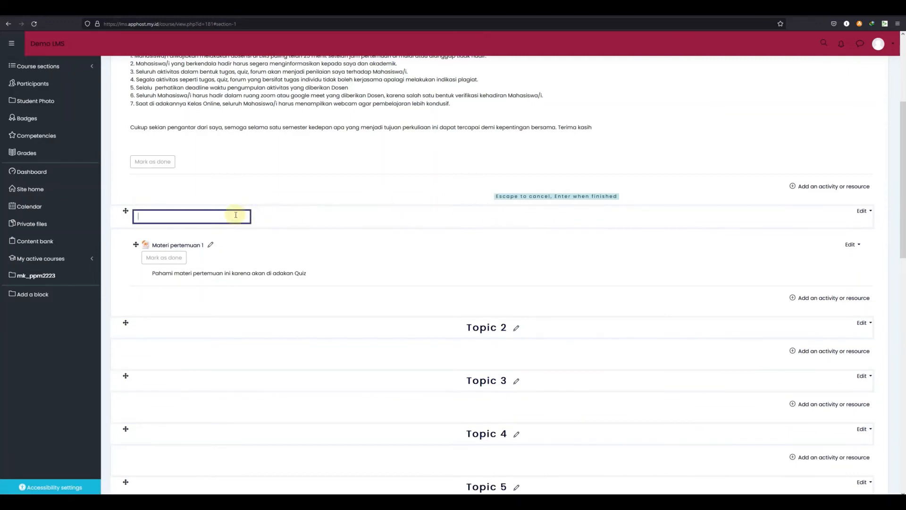
pyautogui.write('Pertemuan Pertama')
pyautogui.press('Return')
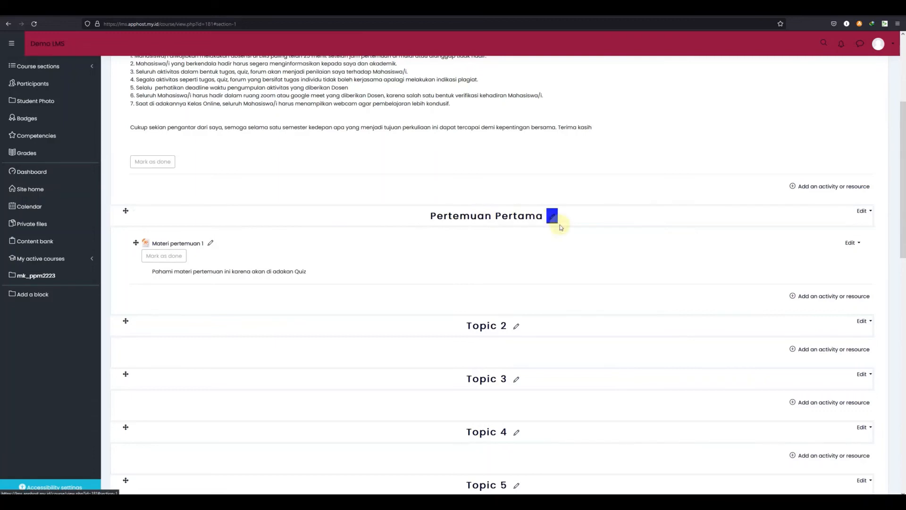
# Look through the course sections on the course page
pyautogui.scroll(-3, 561, 226)
pyautogui.scroll(-6, 562, 224)
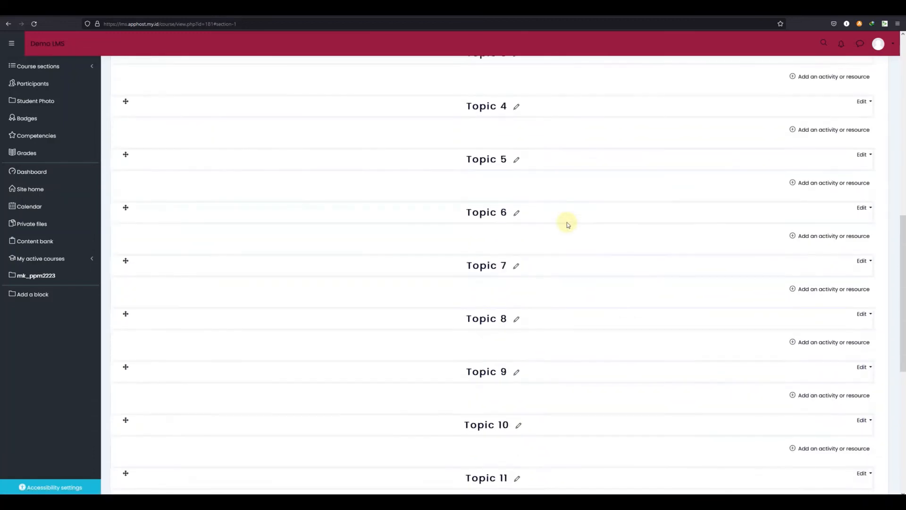
pyautogui.scroll(4, 566, 222)
pyautogui.scroll(10, 568, 224)
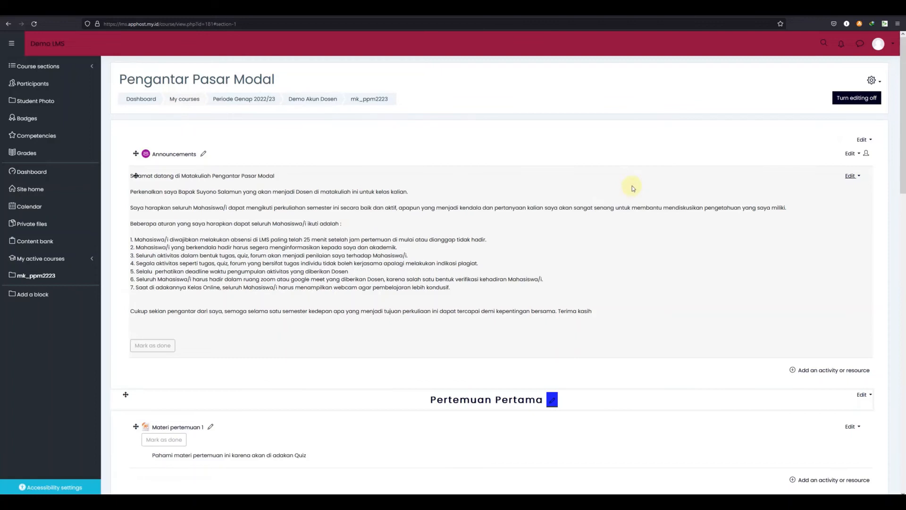
pyautogui.scroll(-3, 640, 184)
pyautogui.scroll(-7, 643, 180)
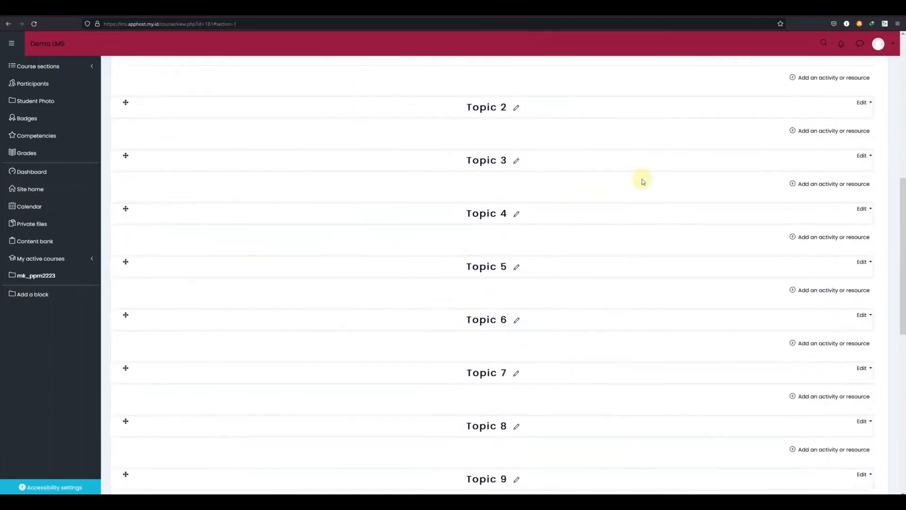
pyautogui.scroll(10, 639, 222)
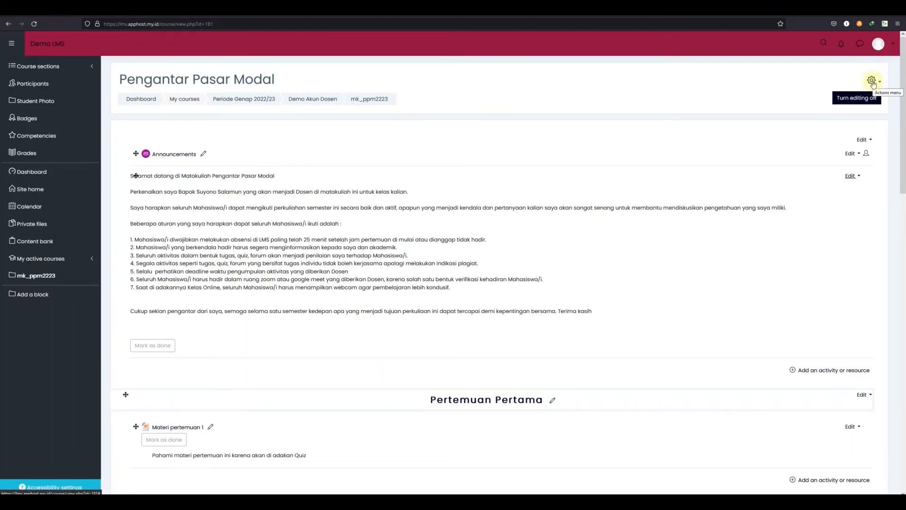
# Open the course administration page, view its Reports tab, and return to the course
pyautogui.click(872, 81)
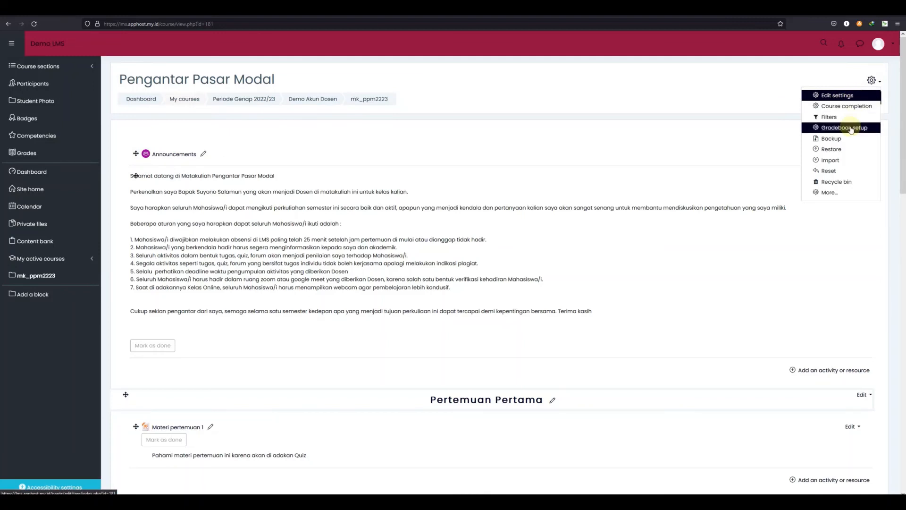
pyautogui.click(829, 193)
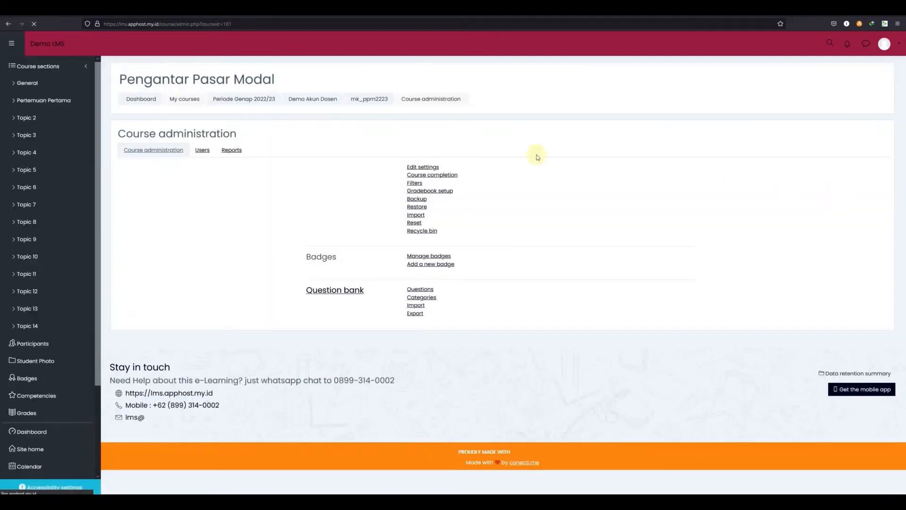
pyautogui.click(231, 151)
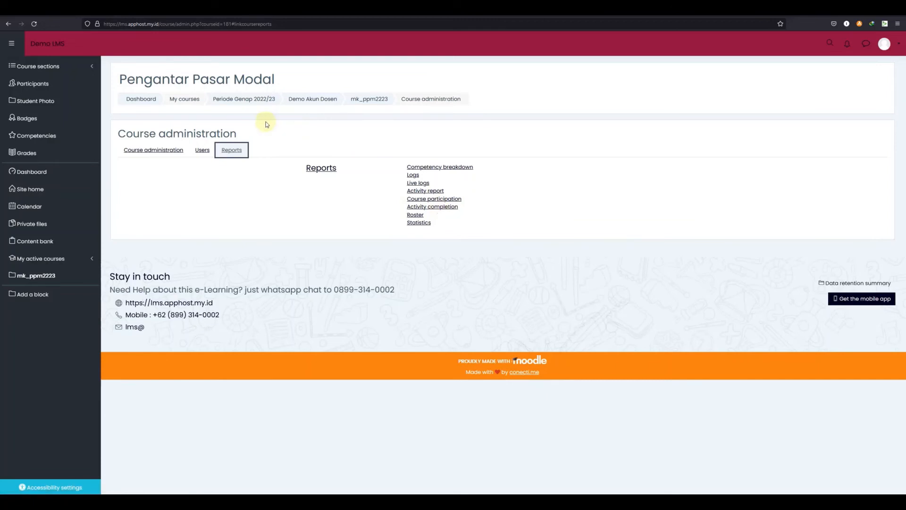
pyautogui.click(368, 103)
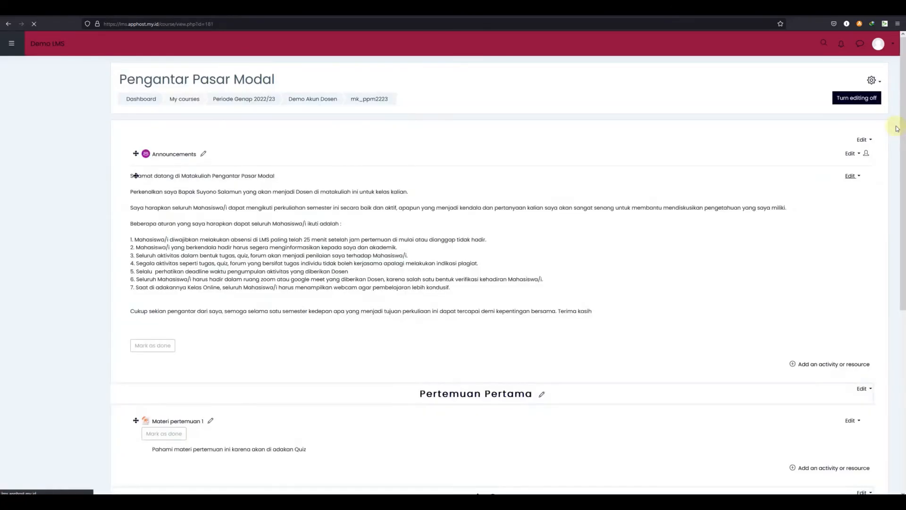
# Open the course settings, inspect the course end date fields, and save the settings
pyautogui.click(873, 80)
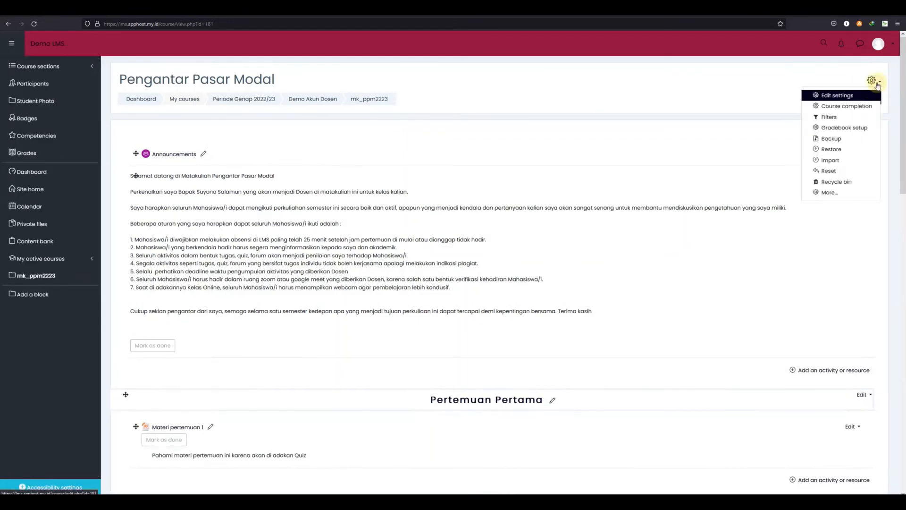
pyautogui.click(840, 95)
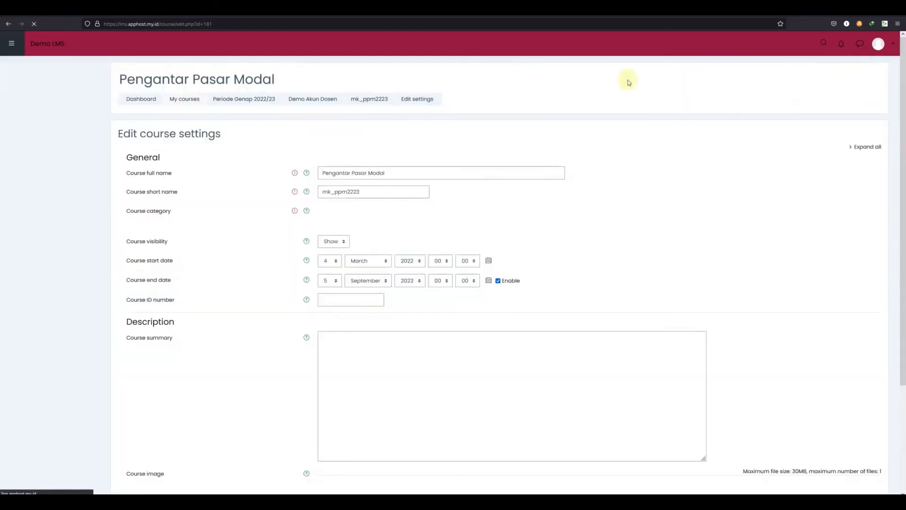
pyautogui.scroll(-2, 432, 178)
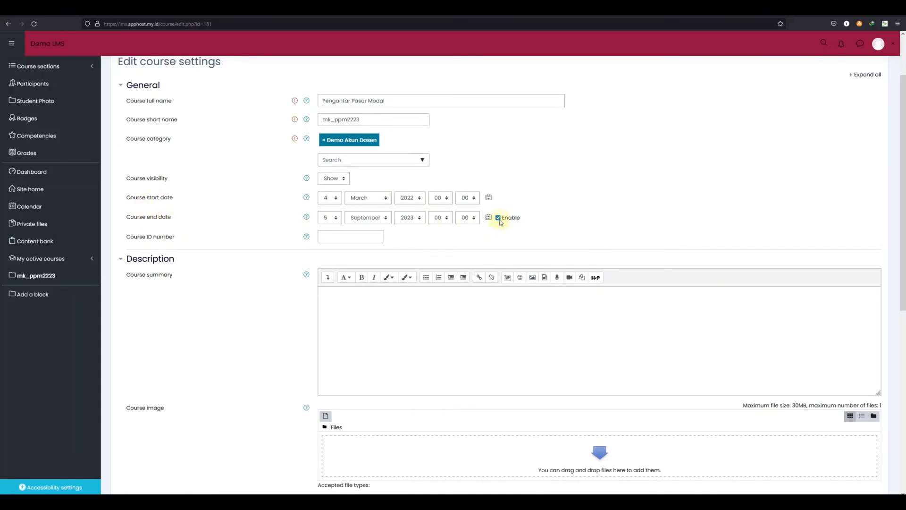
pyautogui.click(497, 217)
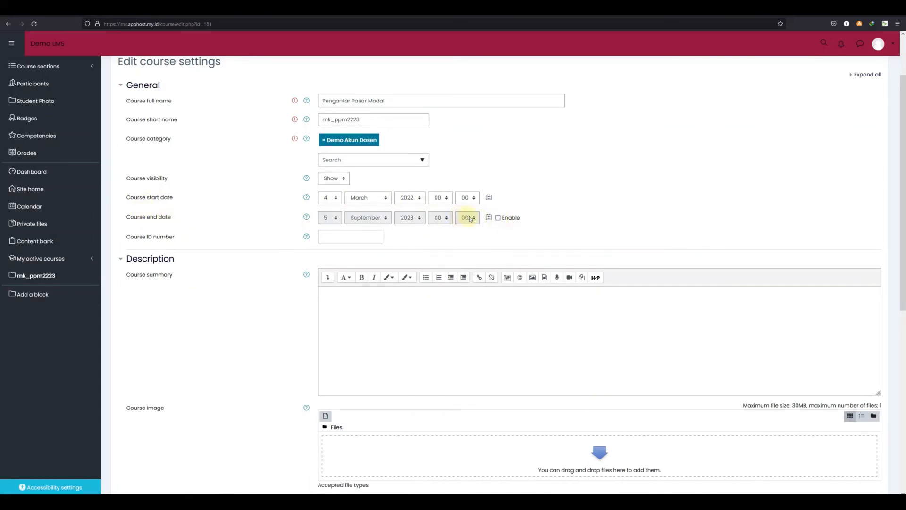
pyautogui.click(498, 218)
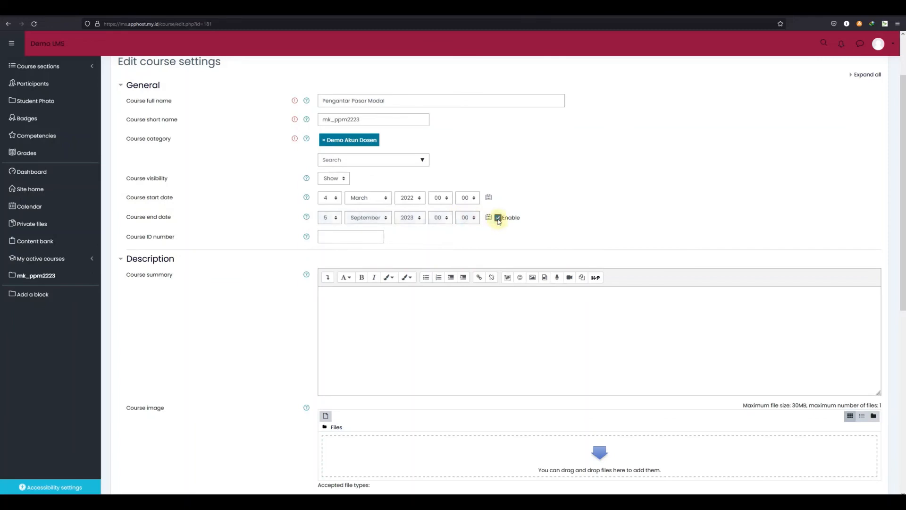
pyautogui.click(336, 218)
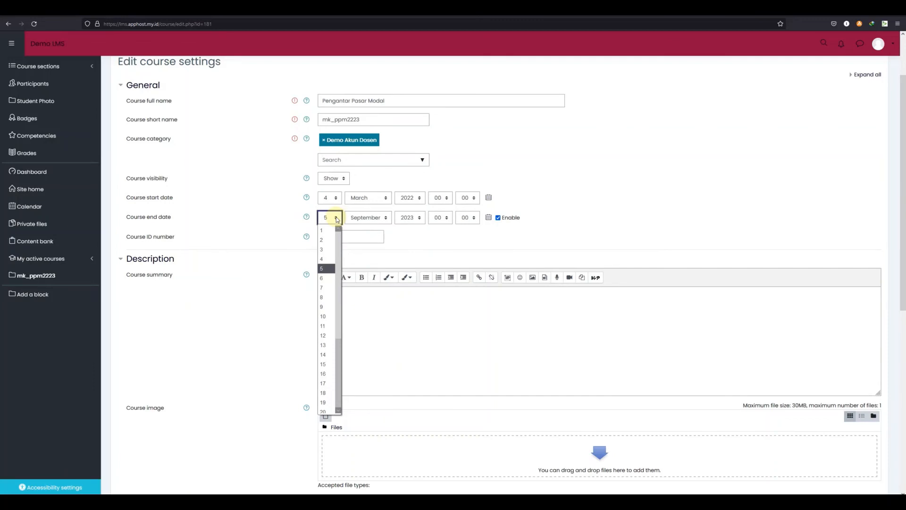
pyautogui.click(378, 218)
pyautogui.click(378, 217)
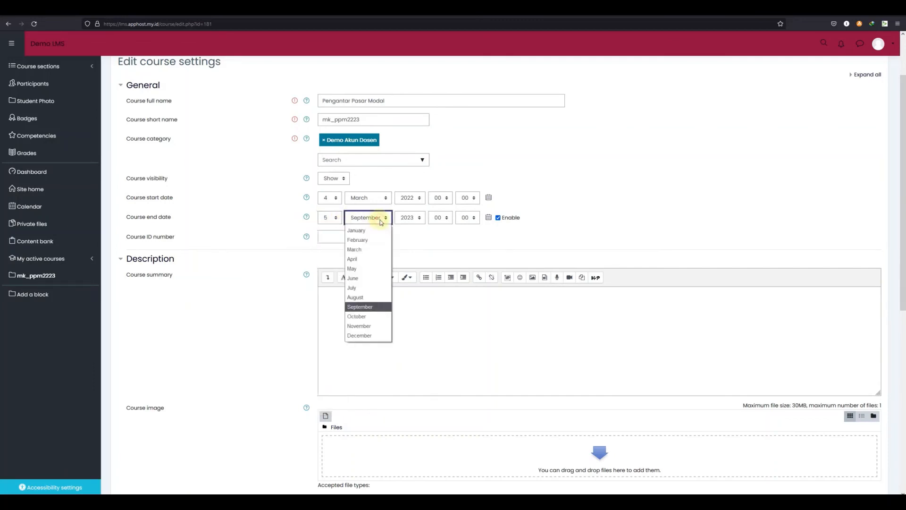
pyautogui.click(449, 219)
pyautogui.click(514, 236)
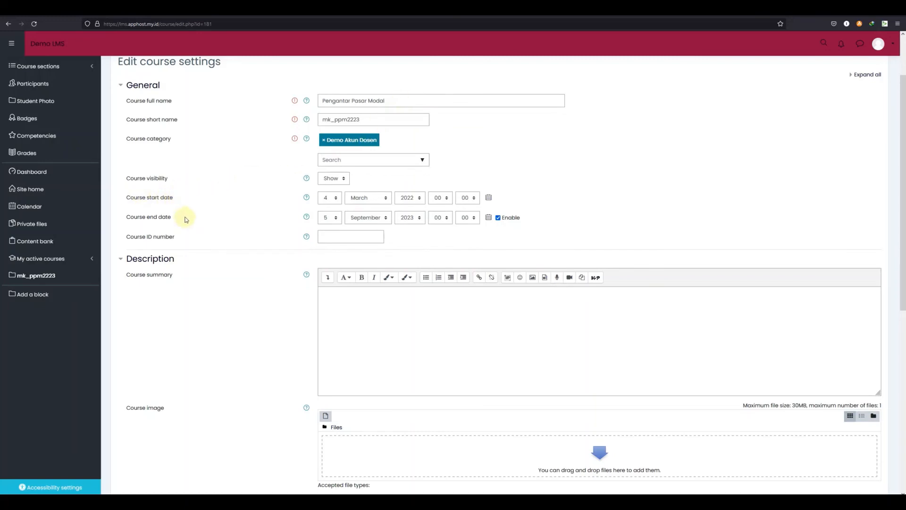
pyautogui.scroll(-5, 185, 219)
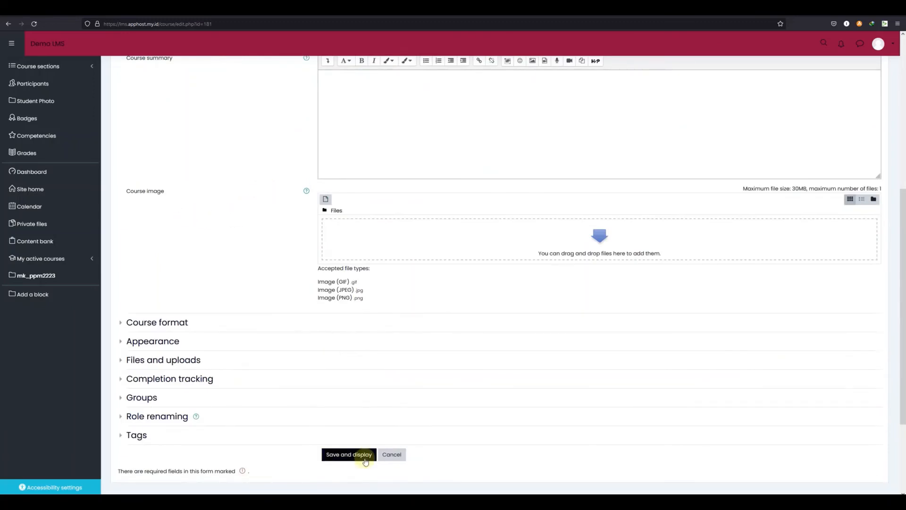
pyautogui.click(398, 459)
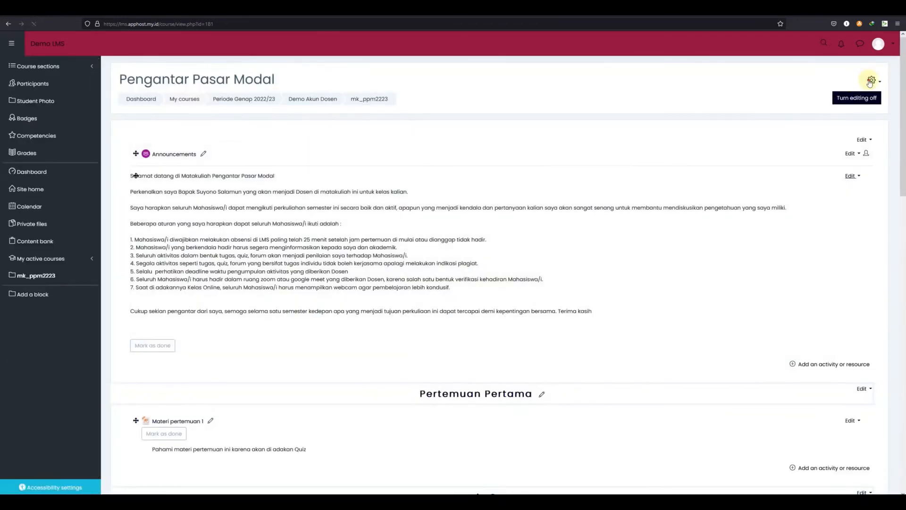
# Open the course's gradebook setup and return to the course page
pyautogui.click(870, 82)
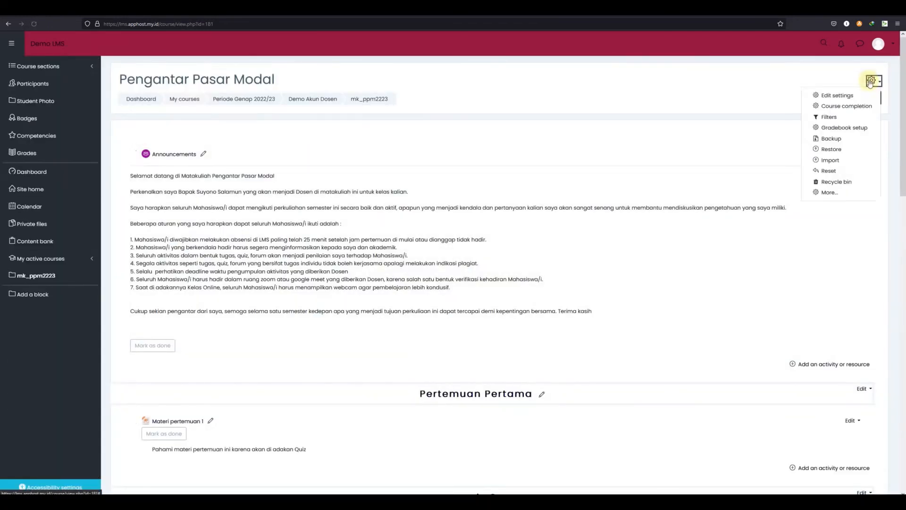
pyautogui.click(847, 129)
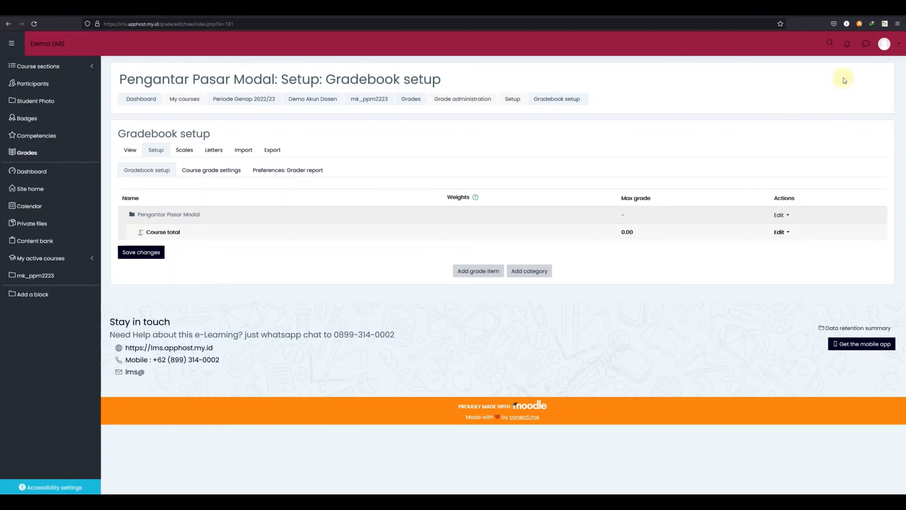
pyautogui.click(369, 99)
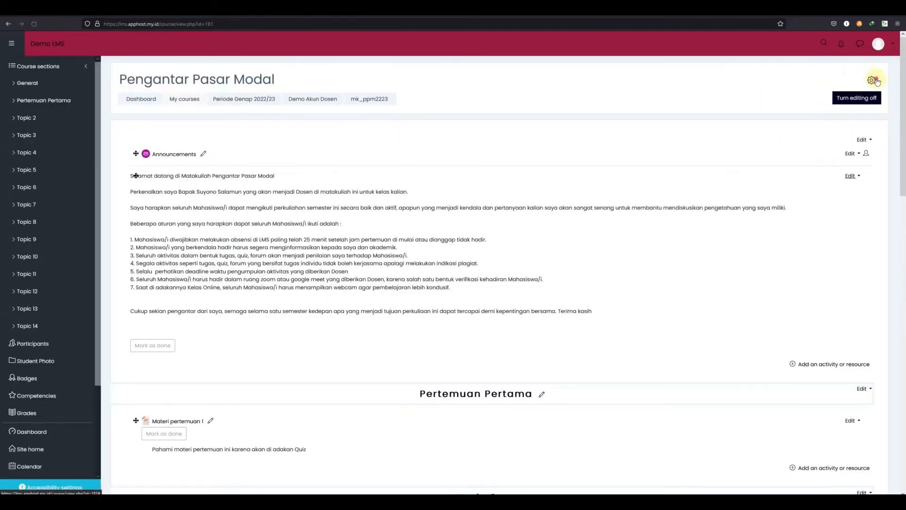
# View the course's activity completion report from the administration reports and return to the course
pyautogui.click(872, 81)
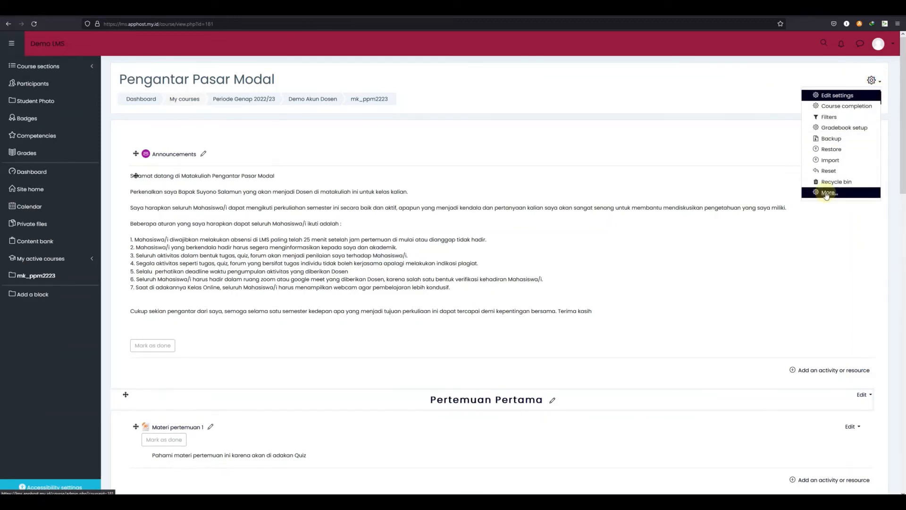
pyautogui.click(827, 193)
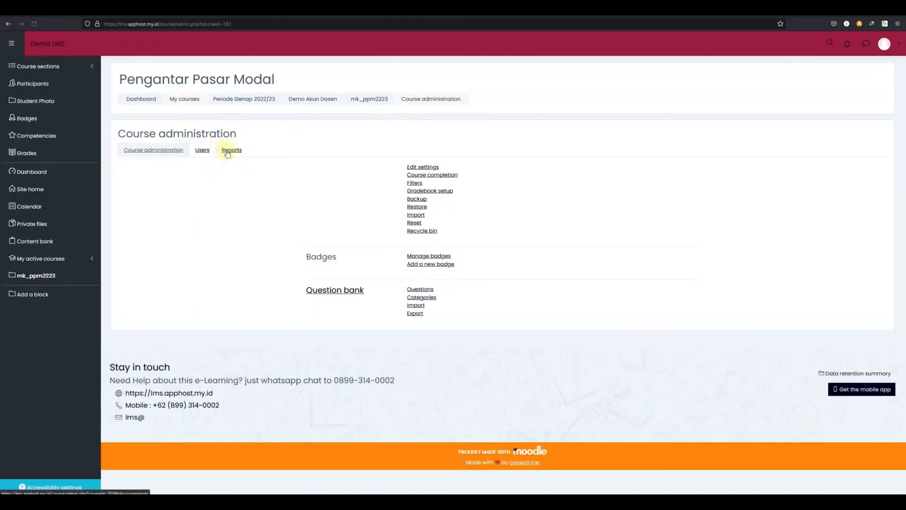
pyautogui.click(227, 153)
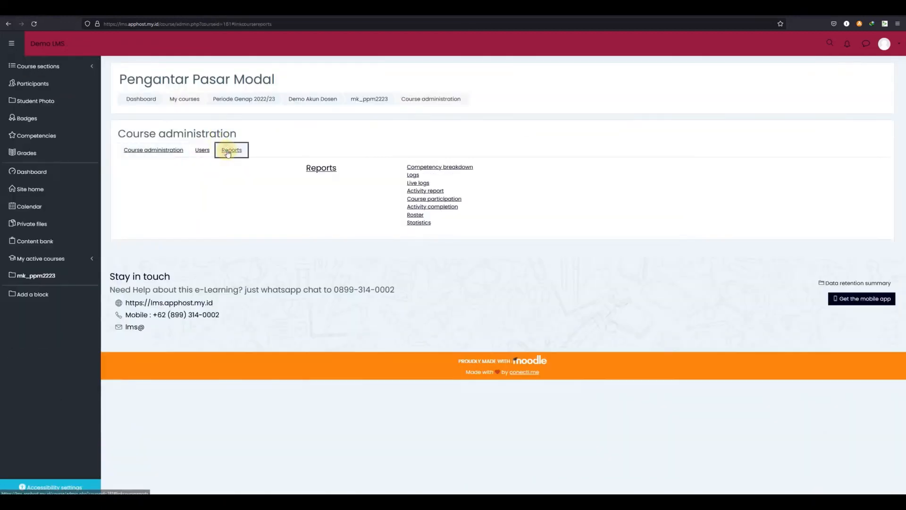
pyautogui.click(449, 211)
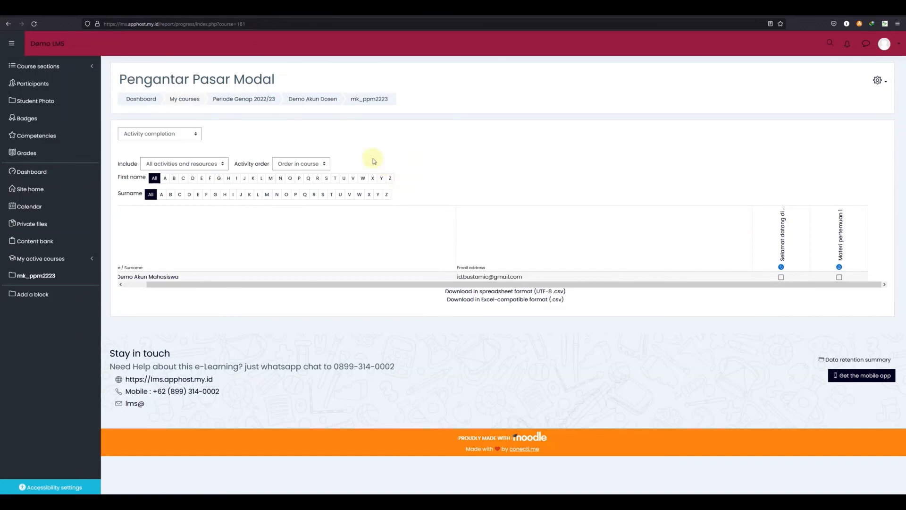
pyautogui.click(369, 104)
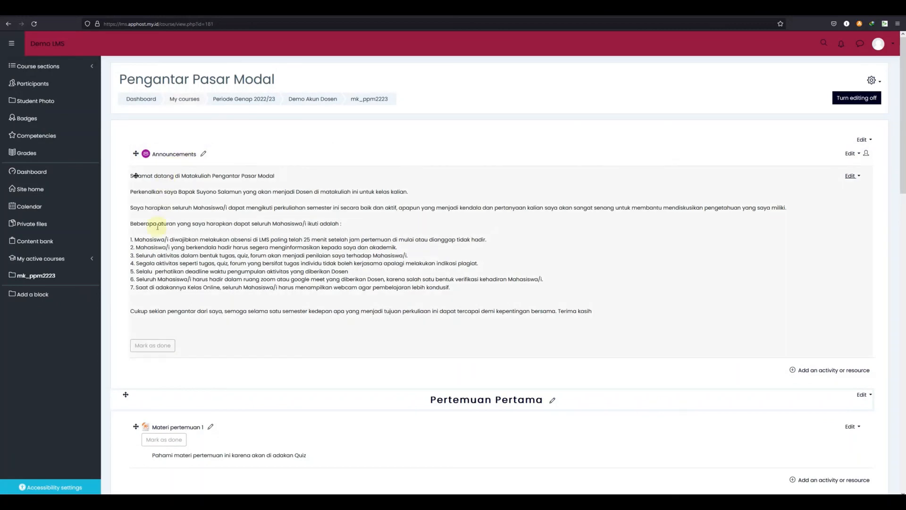
pyautogui.scroll(-2, 147, 264)
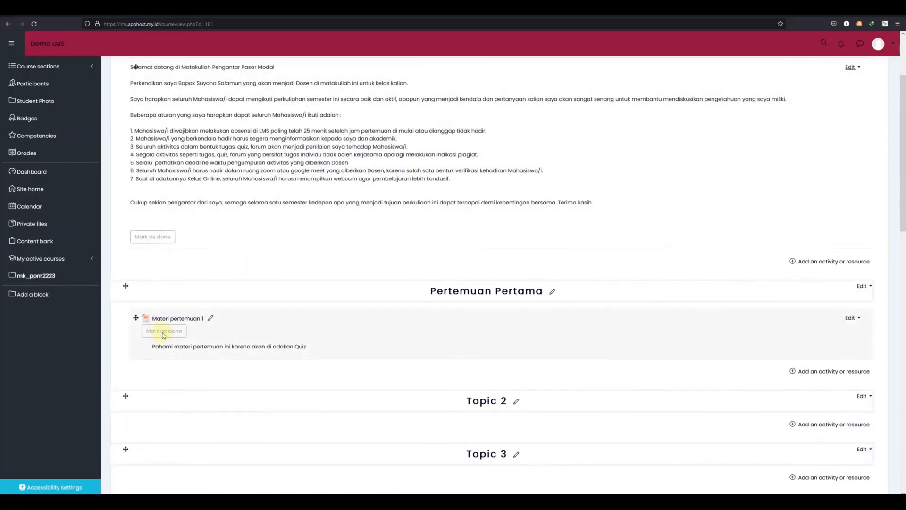
pyautogui.scroll(-3, 163, 334)
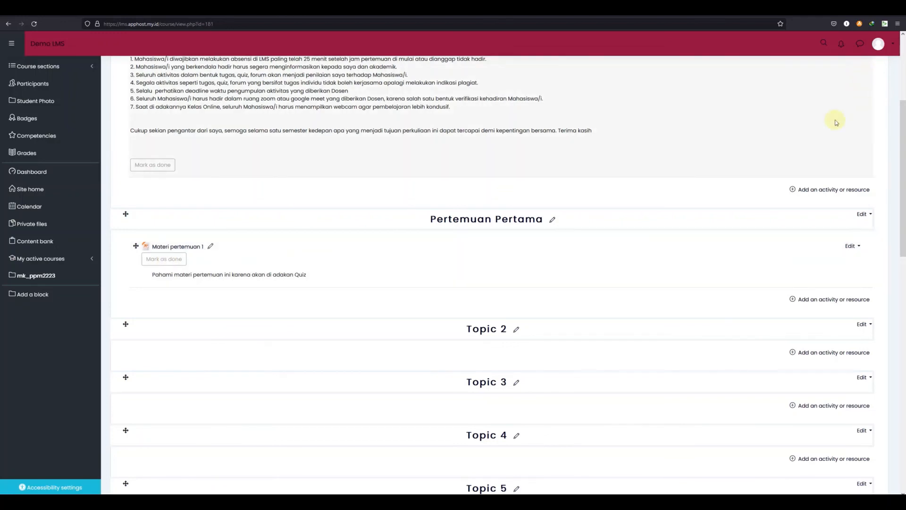
pyautogui.scroll(4, 835, 128)
# Reopen the activity completion report through course administration reports, scroll across its activity columns, and go back to the course
pyautogui.click(878, 84)
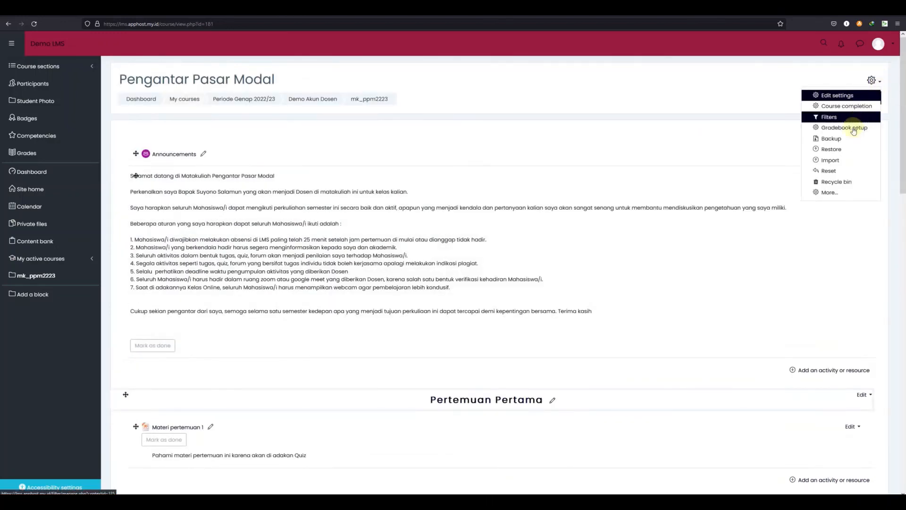
pyautogui.click(829, 192)
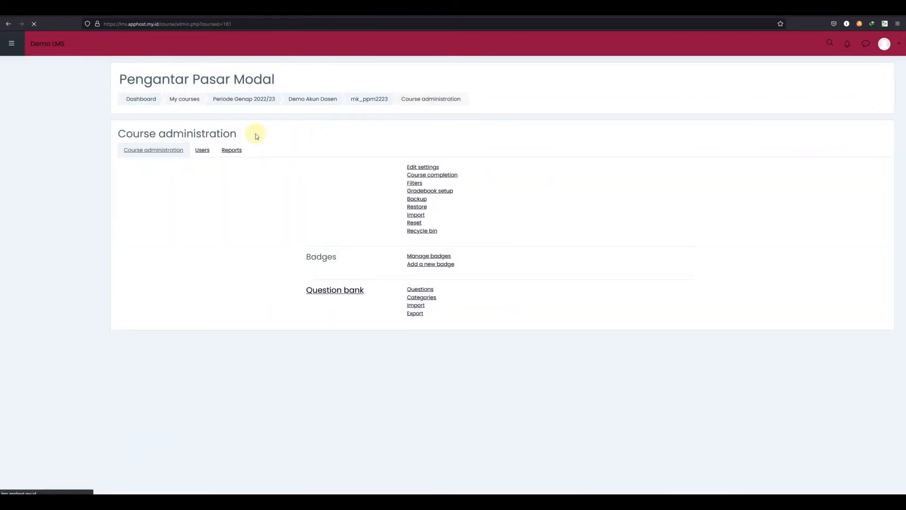
pyautogui.click(232, 149)
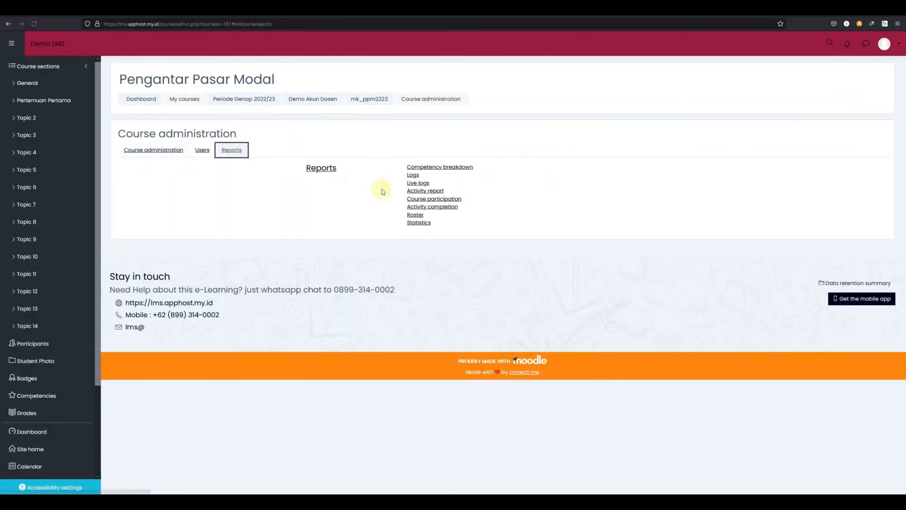
pyautogui.click(420, 207)
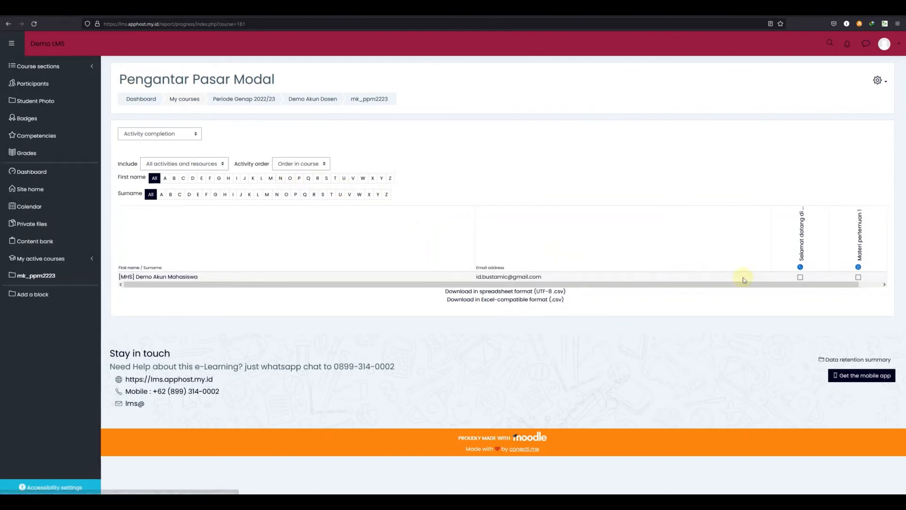
pyautogui.moveTo(834, 285); pyautogui.dragTo(853, 285)
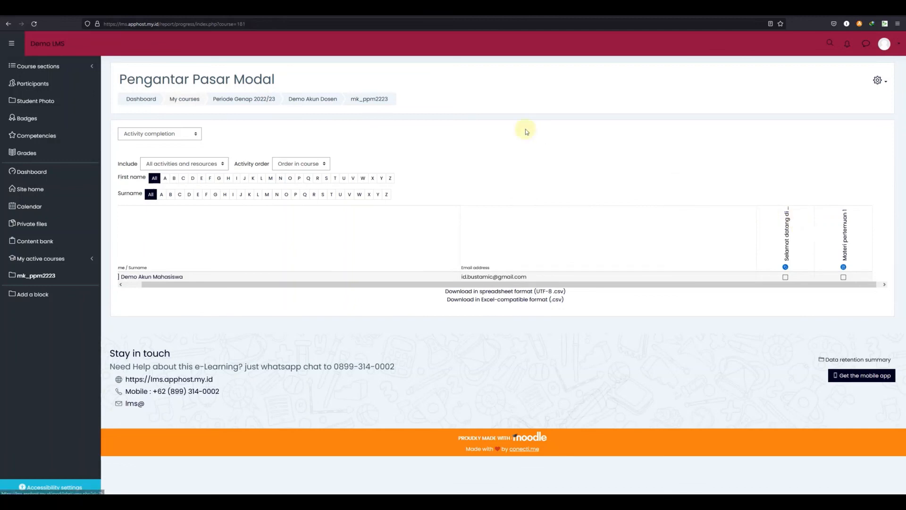
pyautogui.click(380, 104)
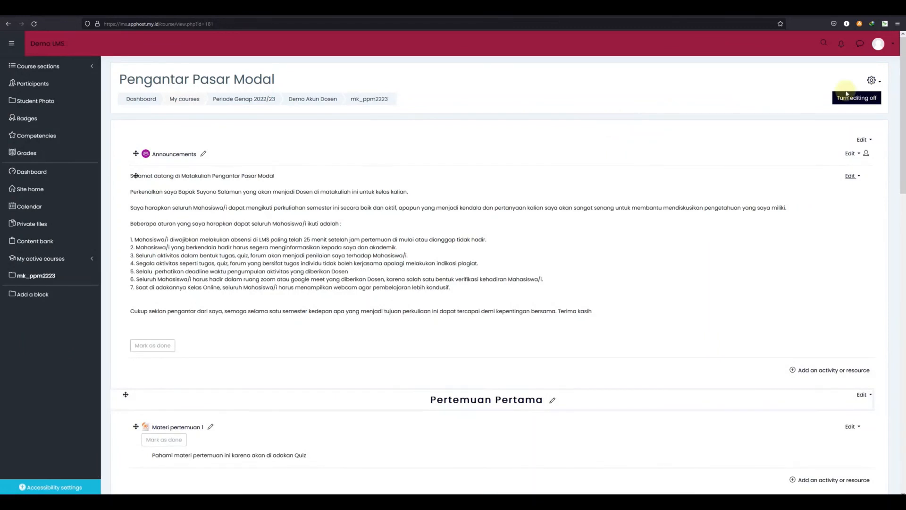
pyautogui.click(871, 80)
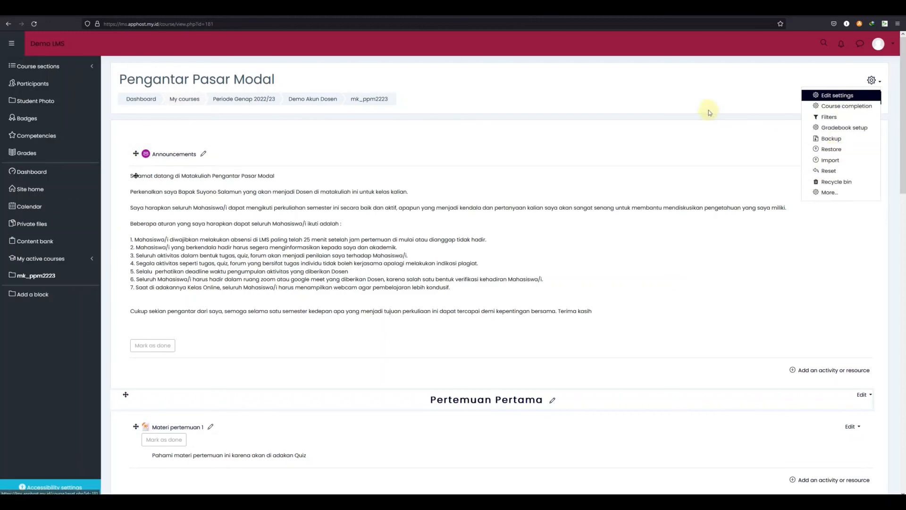
pyautogui.click(673, 84)
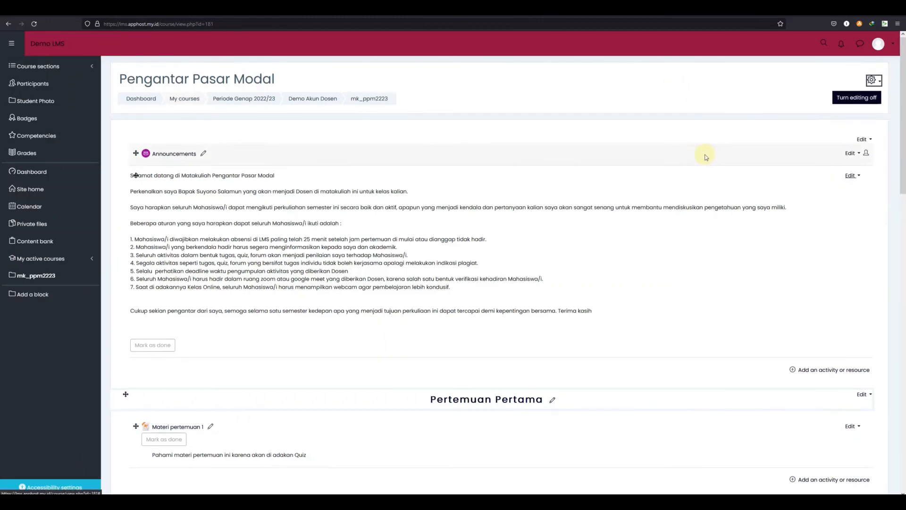
pyautogui.scroll(-4, 706, 155)
pyautogui.scroll(4, 706, 156)
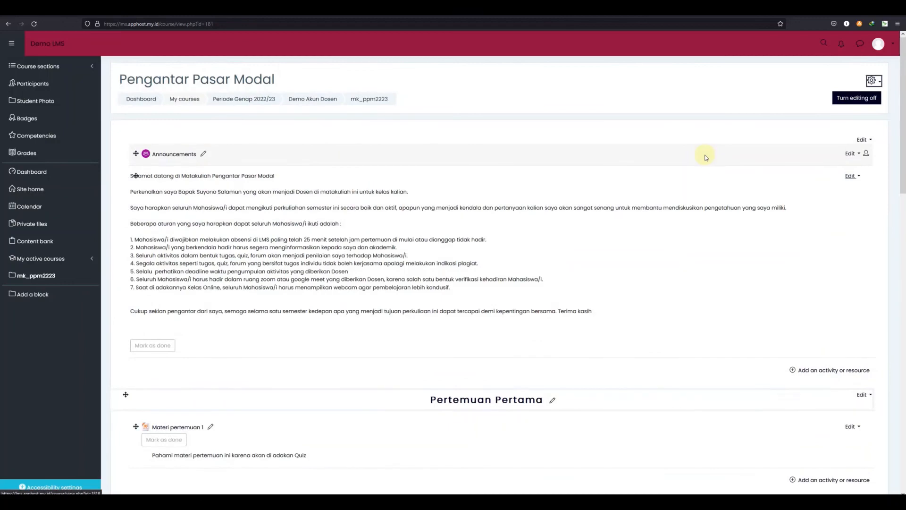
pyautogui.scroll(-15, 706, 158)
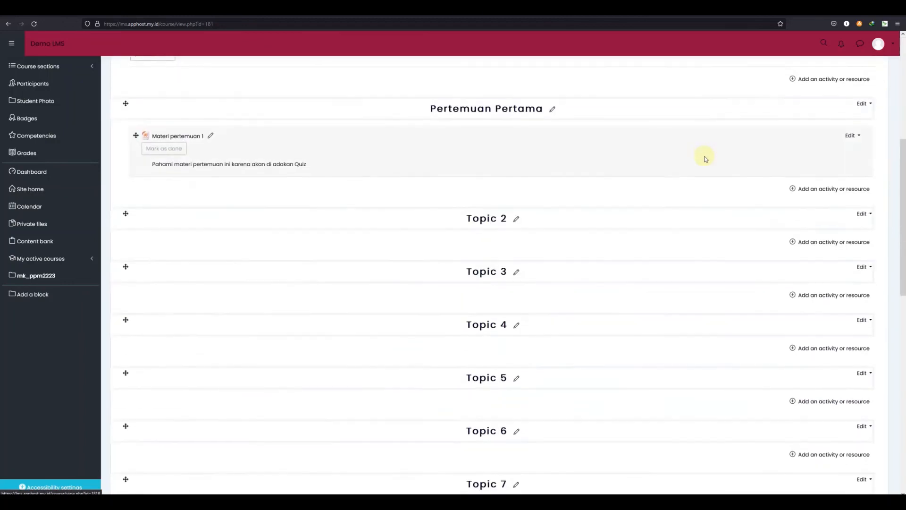
pyautogui.scroll(15, 705, 158)
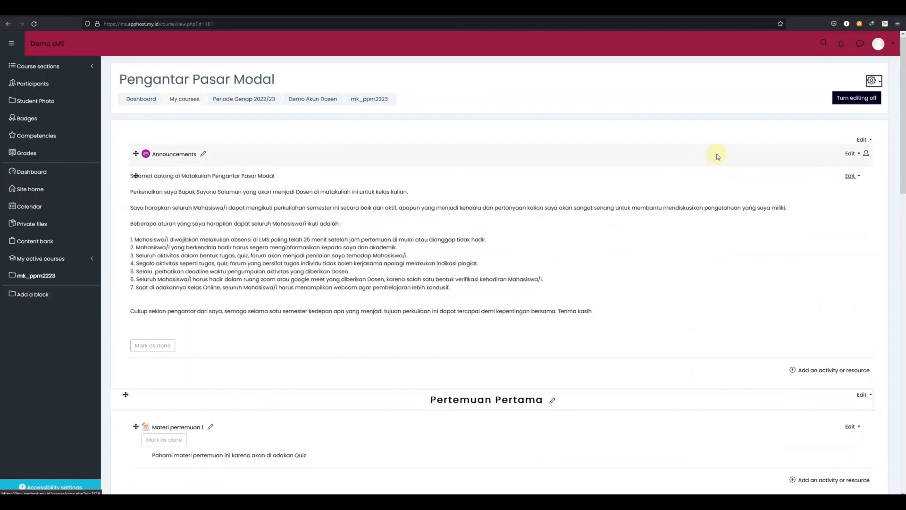
# Browse the activity and resource chooser for the Pertemuan Pertama section, close it, and look over the remaining topic sections
pyautogui.moveTo(903, 157); pyautogui.dragTo(885, 234)
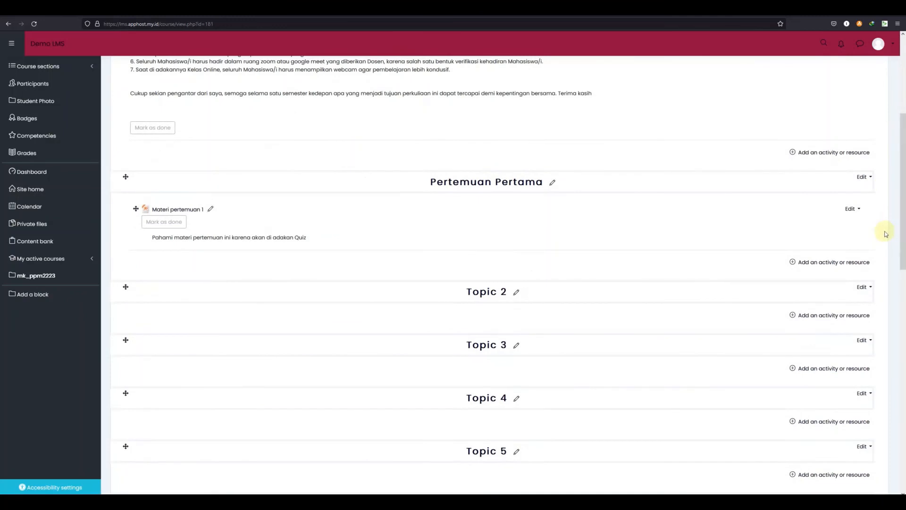
pyautogui.click(837, 265)
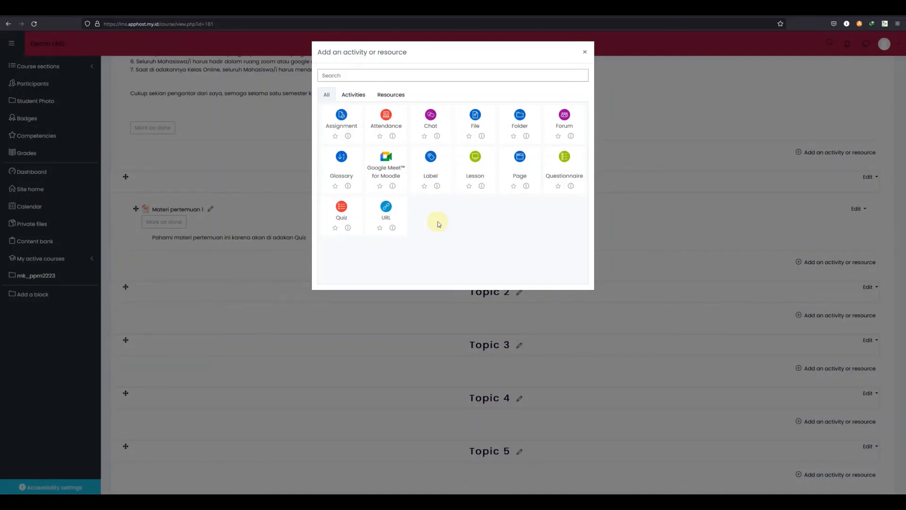
pyautogui.click(585, 53)
pyautogui.click(585, 52)
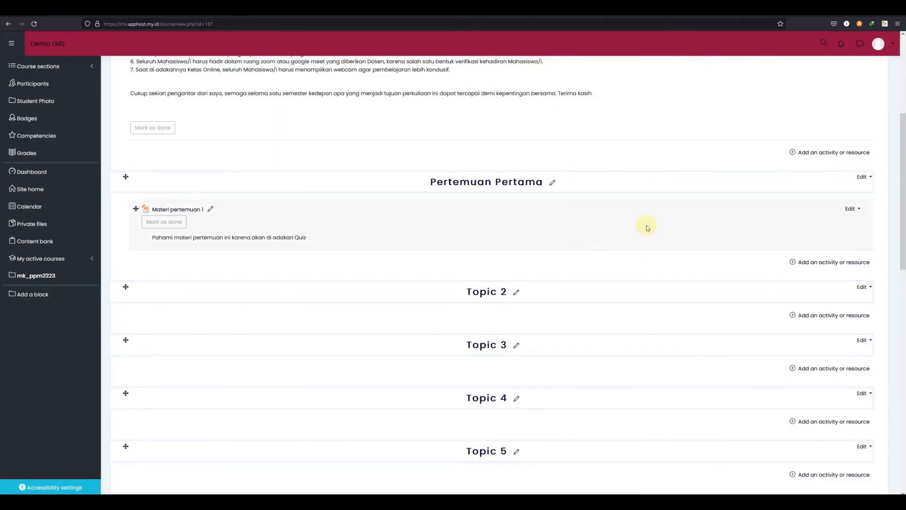
pyautogui.scroll(-2, 644, 226)
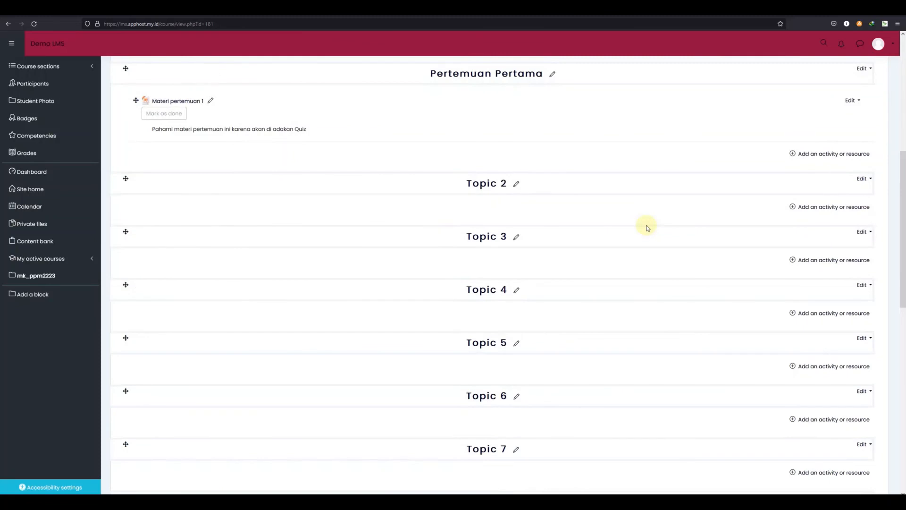
pyautogui.scroll(-5, 647, 228)
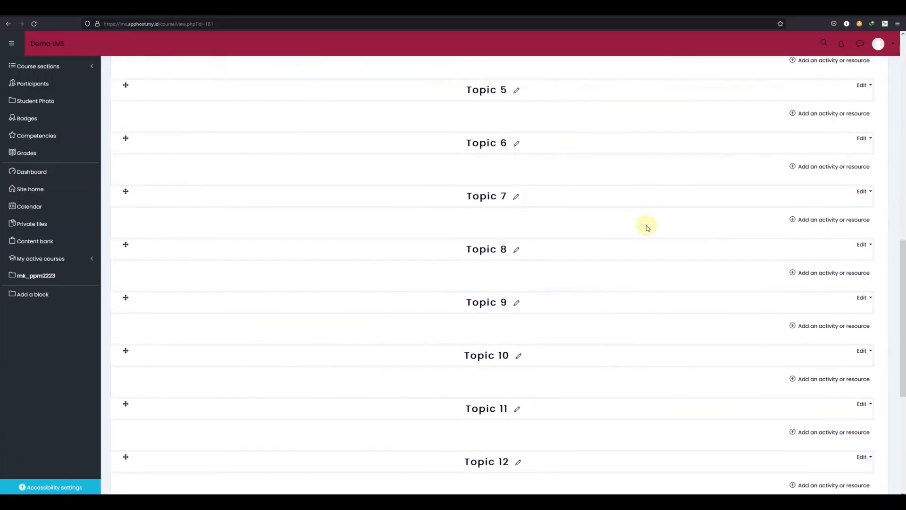